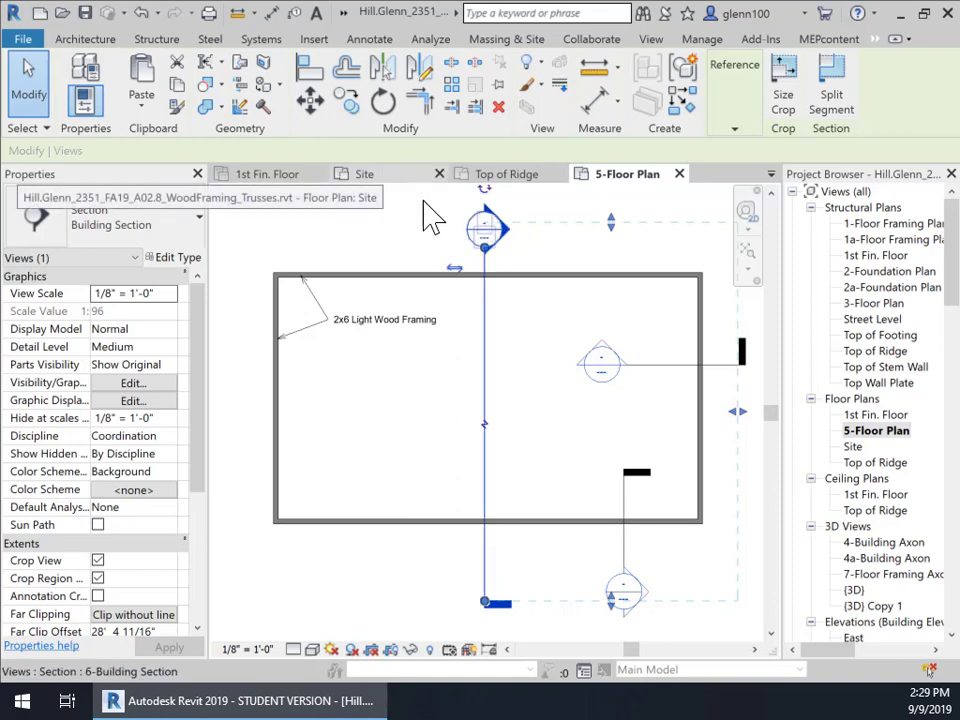
Draw a vertical Building Section, looking east, across the whole floor plan just west of the existing building section.
{"action": "left_click", "coordinate": [651, 41]}
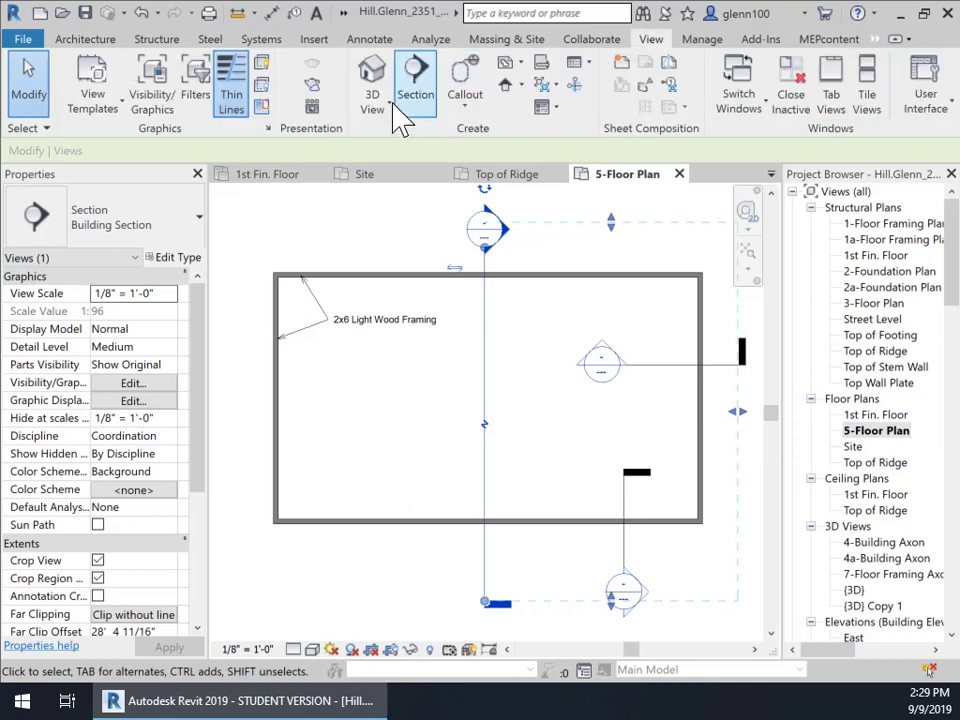
{"action": "left_click", "coordinate": [432, 100]}
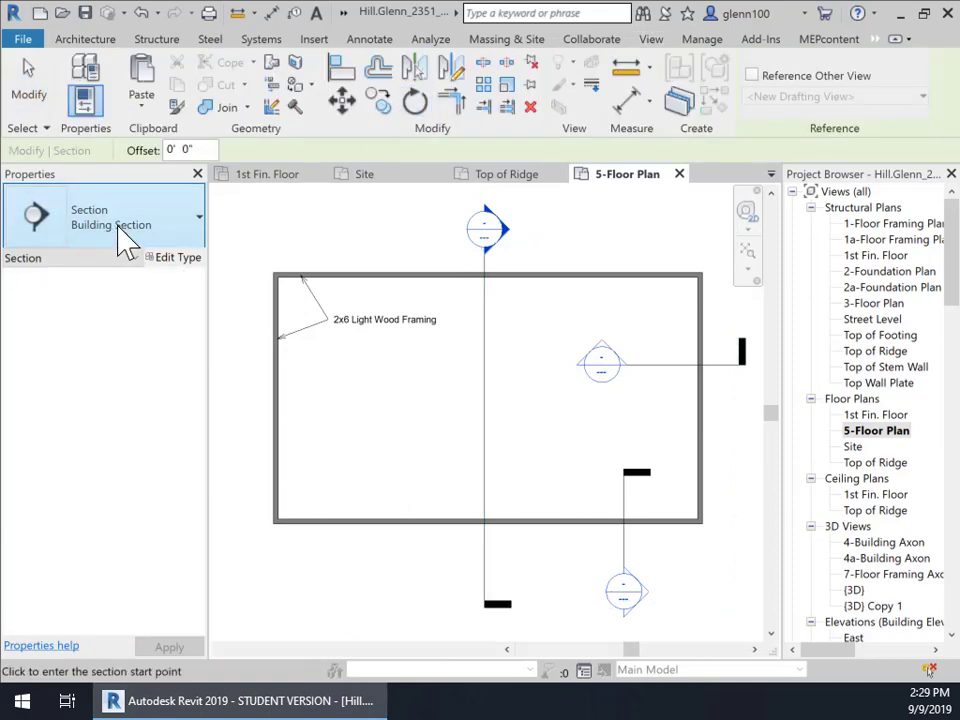
{"action": "left_click", "coordinate": [118, 232]}
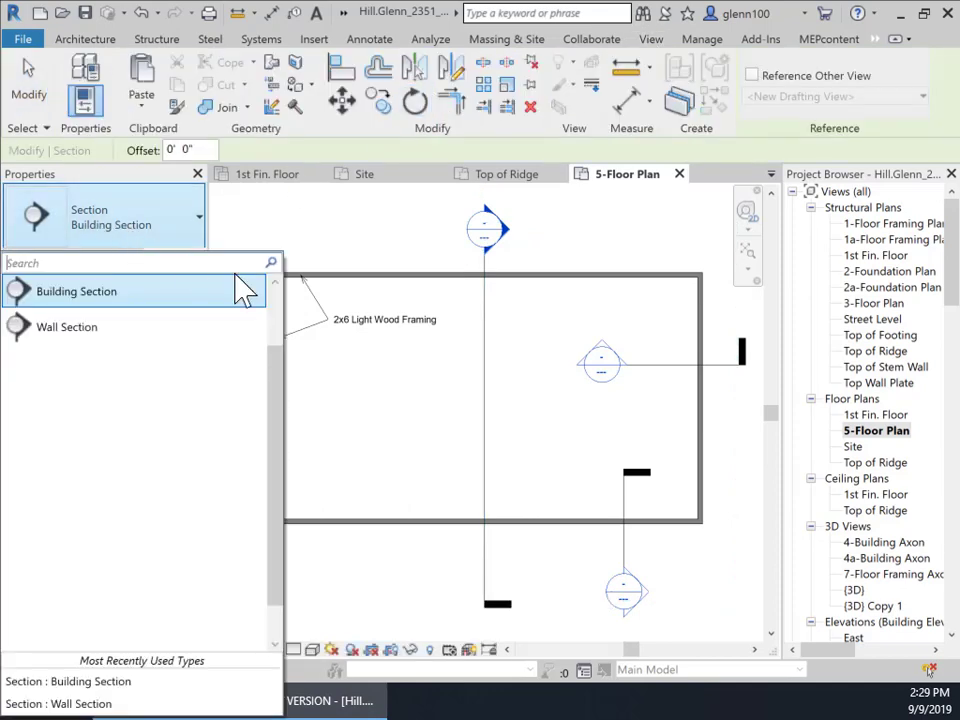
{"action": "left_click", "coordinate": [160, 291]}
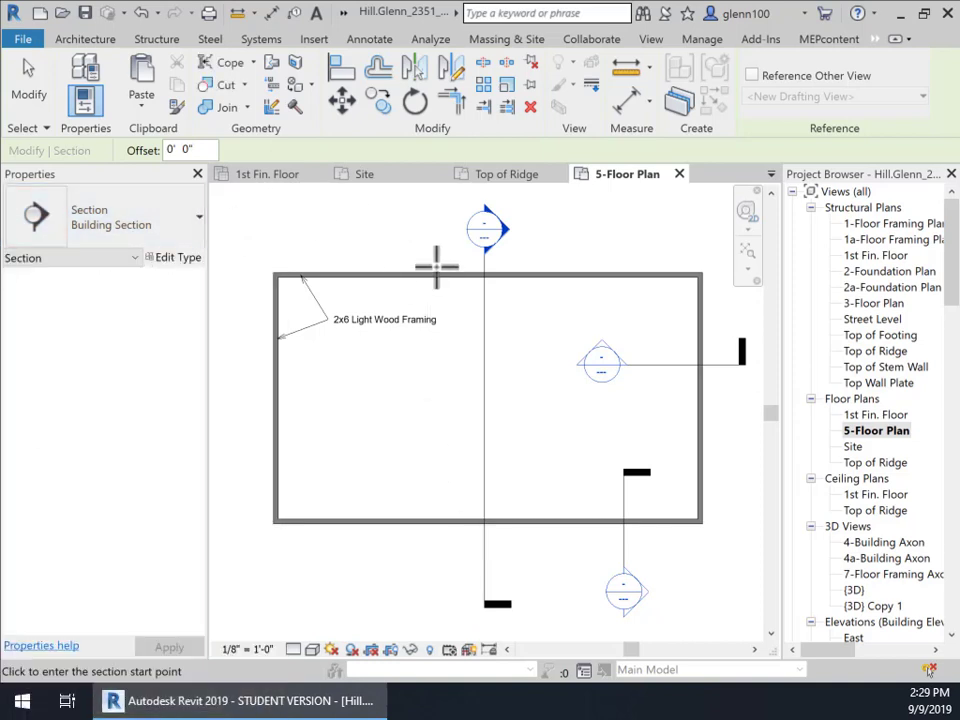
{"action": "left_click", "coordinate": [419, 226]}
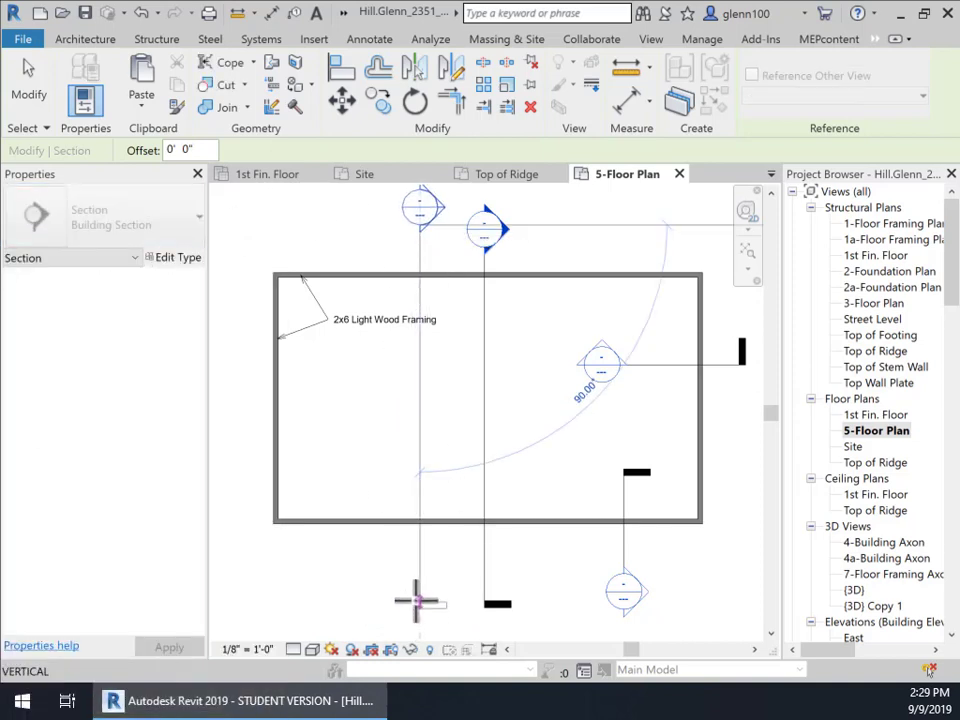
{"action": "left_click", "coordinate": [419, 600]}
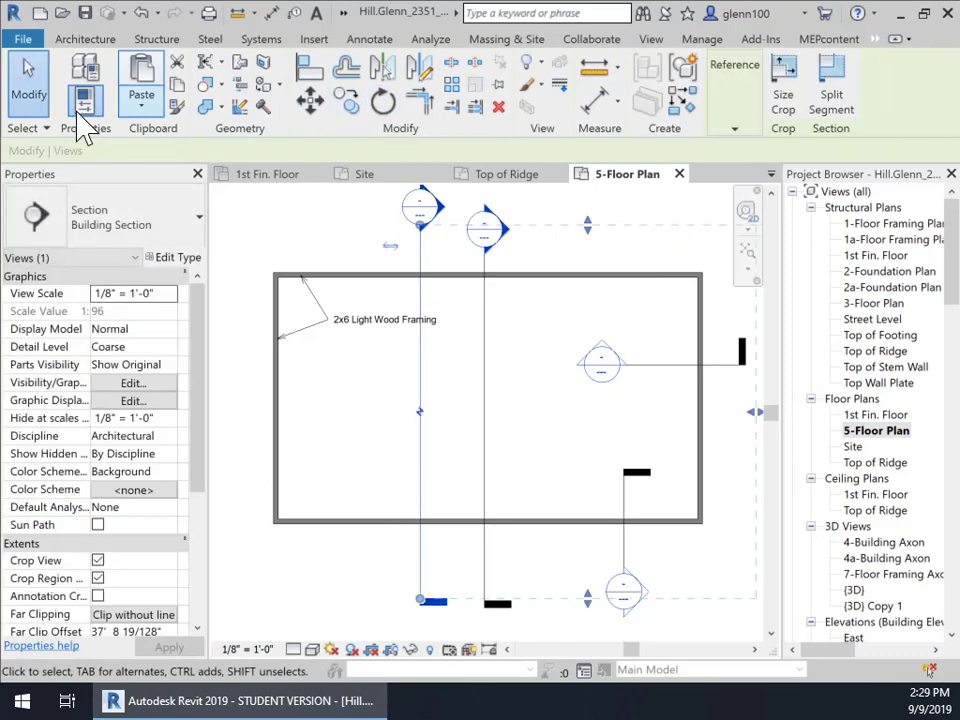
{"action": "left_click", "coordinate": [30, 96]}
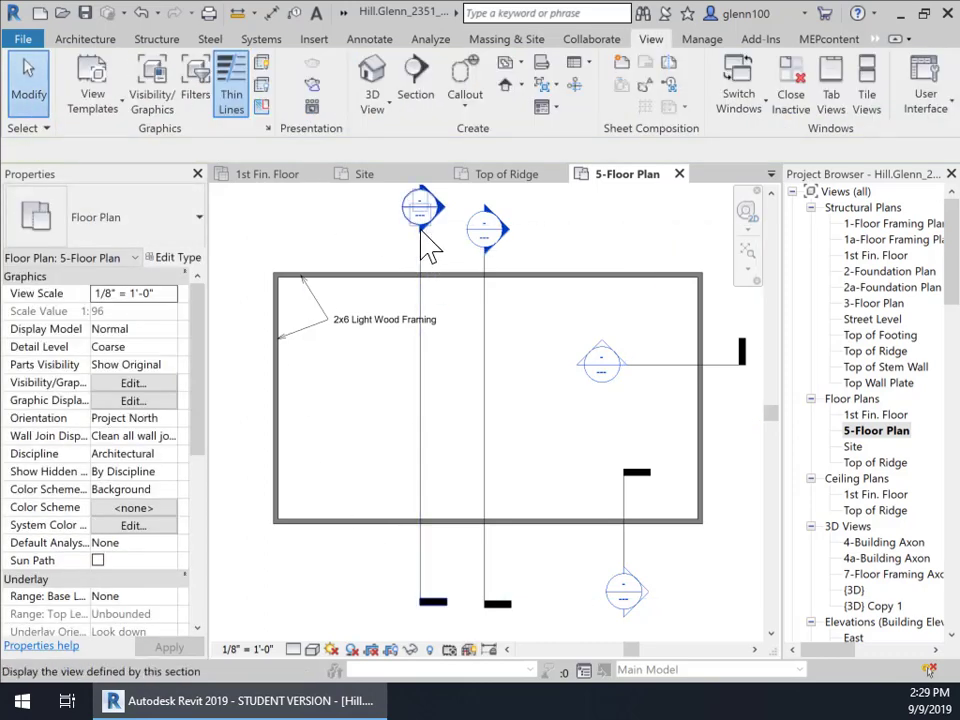
Open the new section's view, examine the grids, levels and wall in it, and close the view.
{"action": "double_click", "coordinate": [423, 240]}
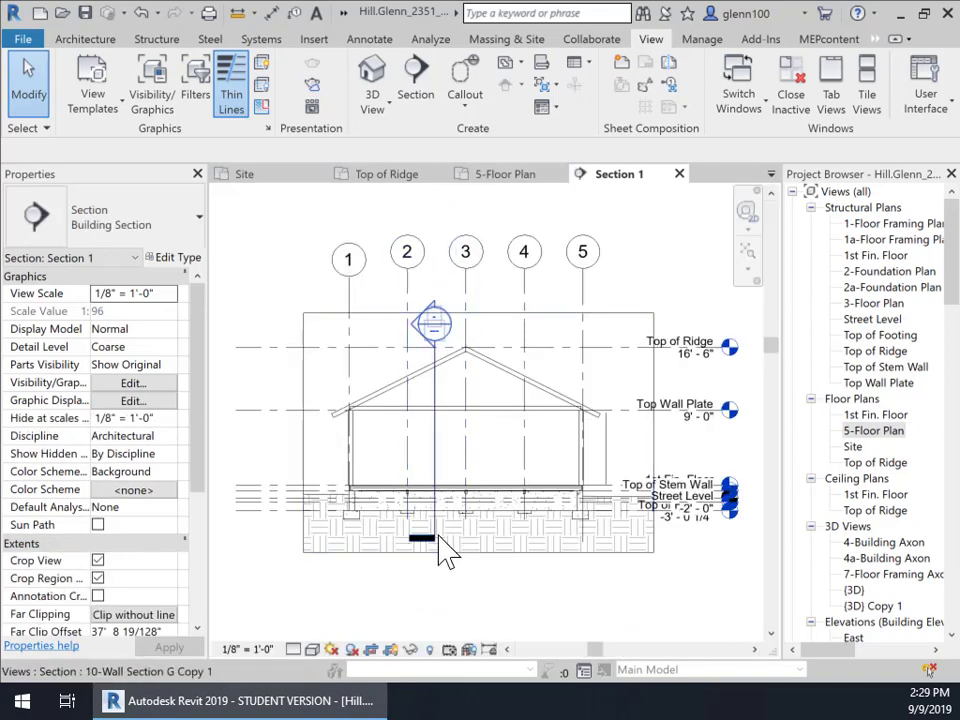
{"action": "scroll", "coordinate": [443, 553], "scroll_direction": "up", "scroll_amount": 1}
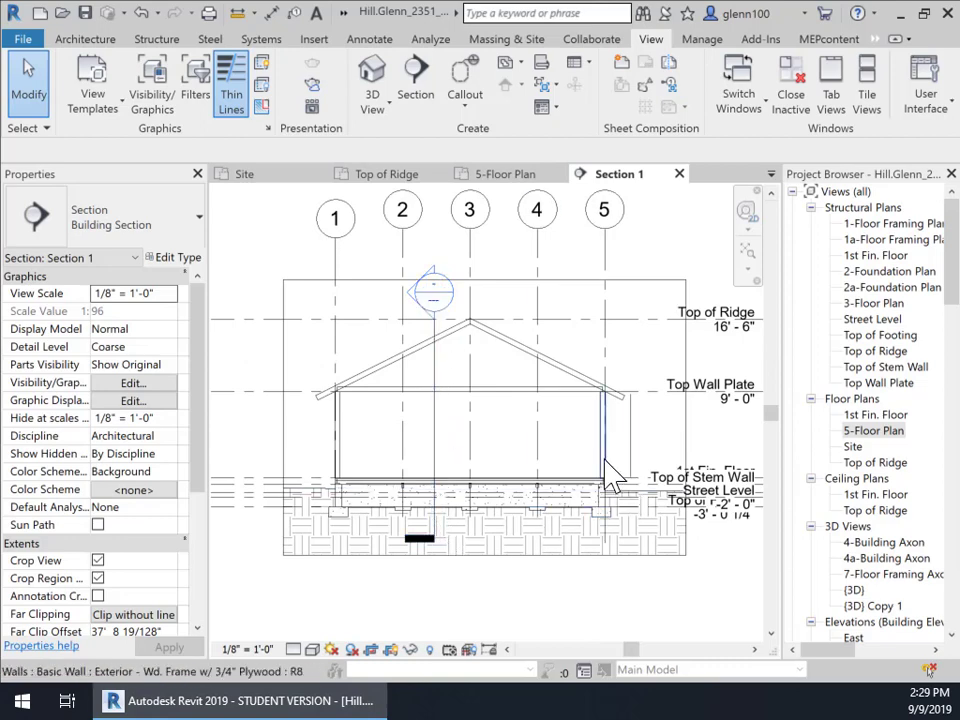
{"action": "scroll", "coordinate": [612, 478], "scroll_direction": "up", "scroll_amount": 4}
{"action": "scroll", "coordinate": [612, 478], "scroll_direction": "down", "scroll_amount": 5}
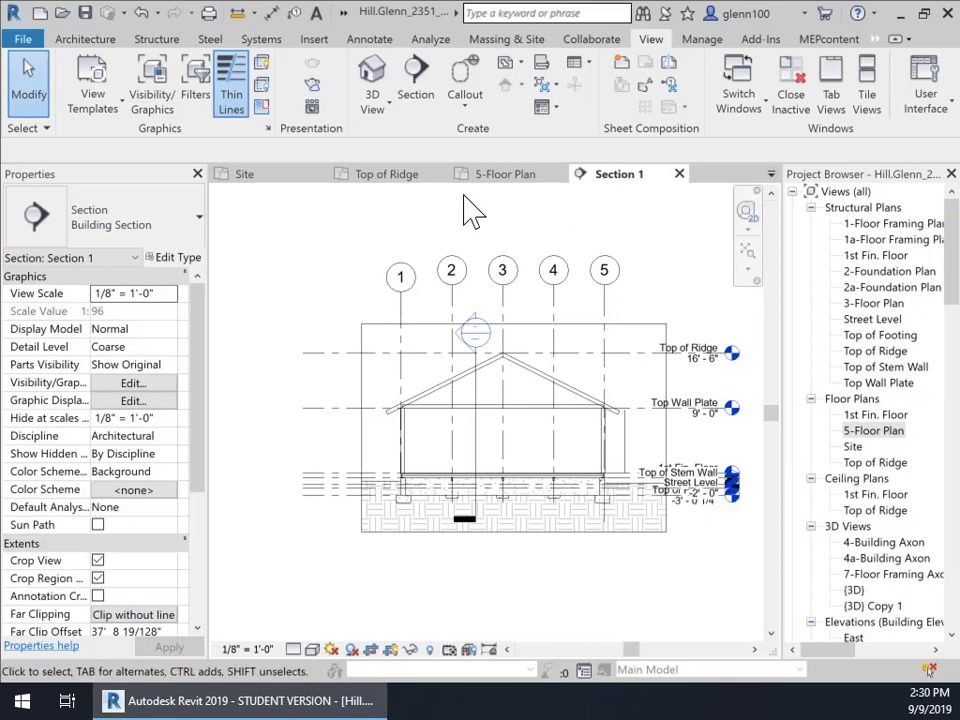
{"action": "left_click", "coordinate": [679, 175]}
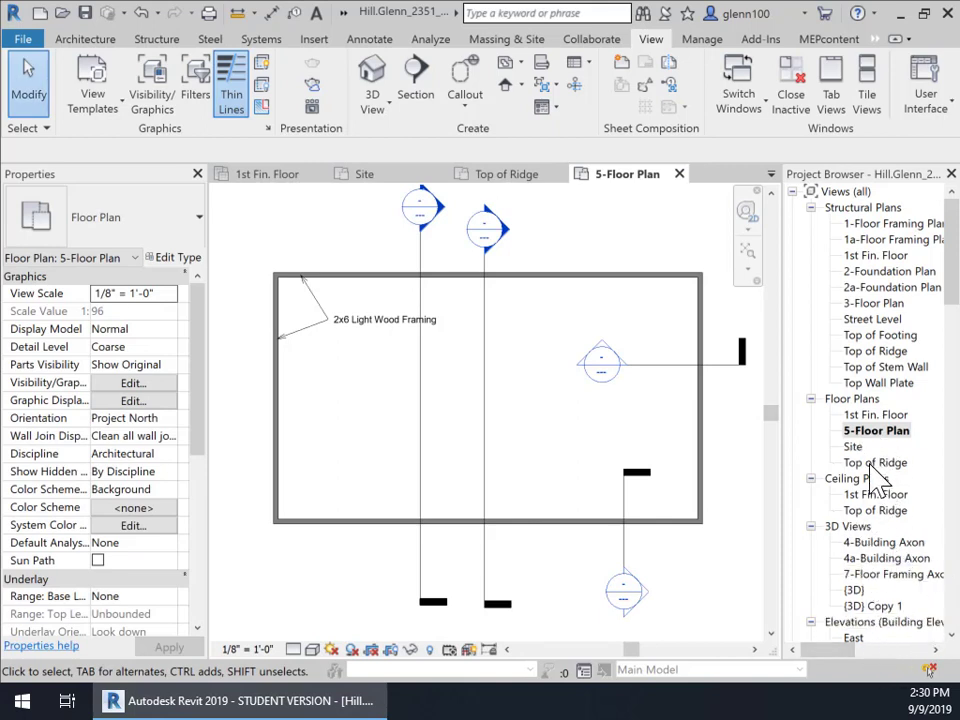
Delete the Section 1 view from the project's building sections.
{"action": "scroll", "coordinate": [898, 560], "scroll_direction": "down", "scroll_amount": 5}
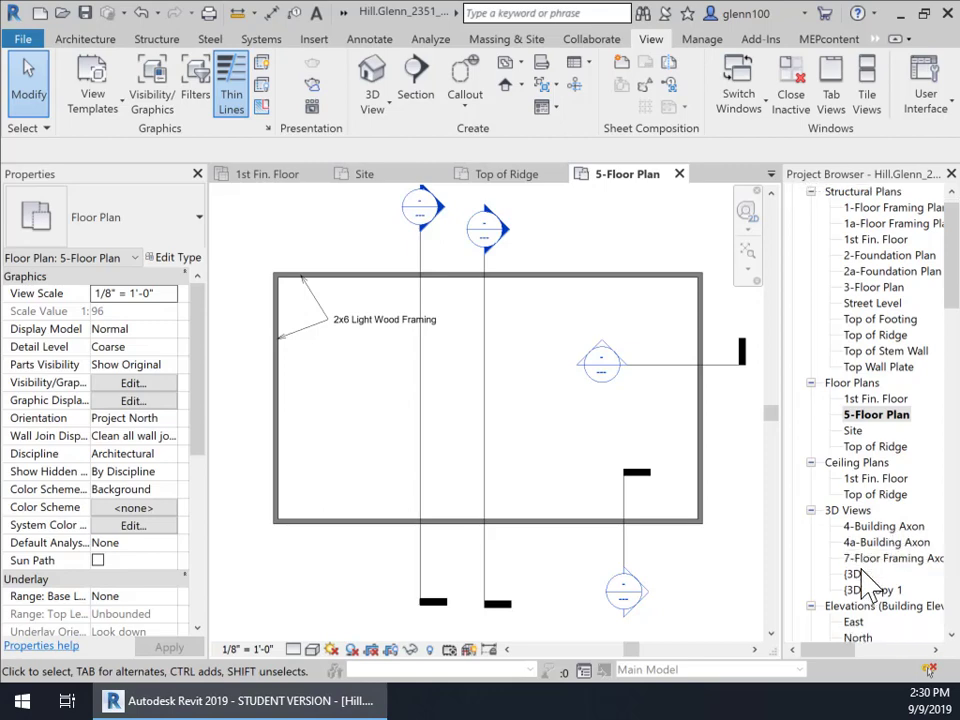
{"action": "scroll", "coordinate": [870, 560], "scroll_direction": "down", "scroll_amount": 2}
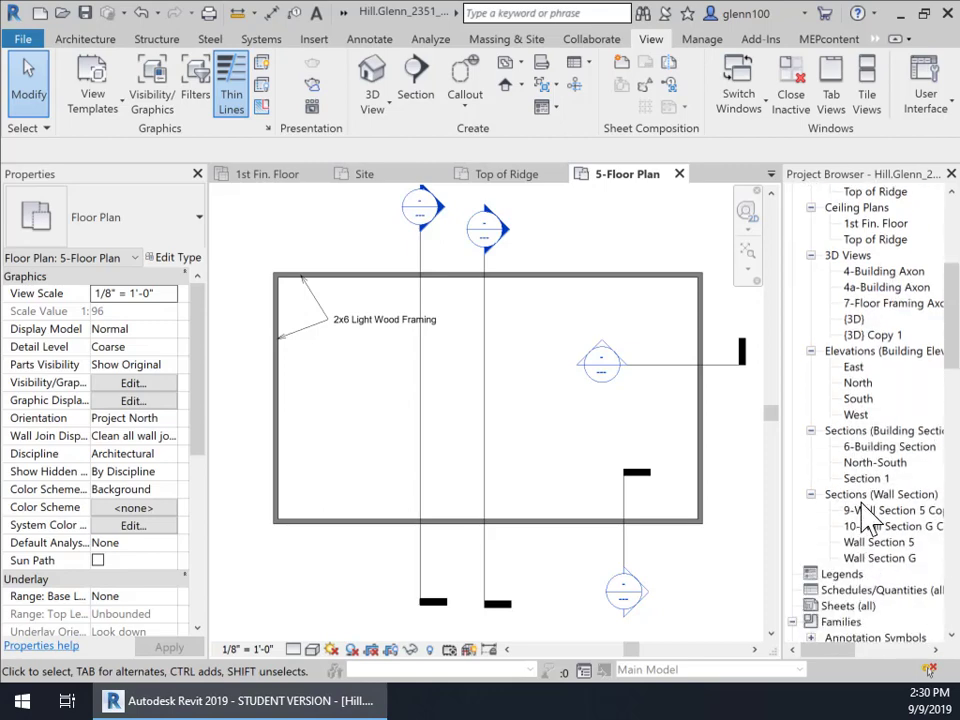
{"action": "left_click", "coordinate": [868, 480]}
{"action": "right_click", "coordinate": [928, 483]}
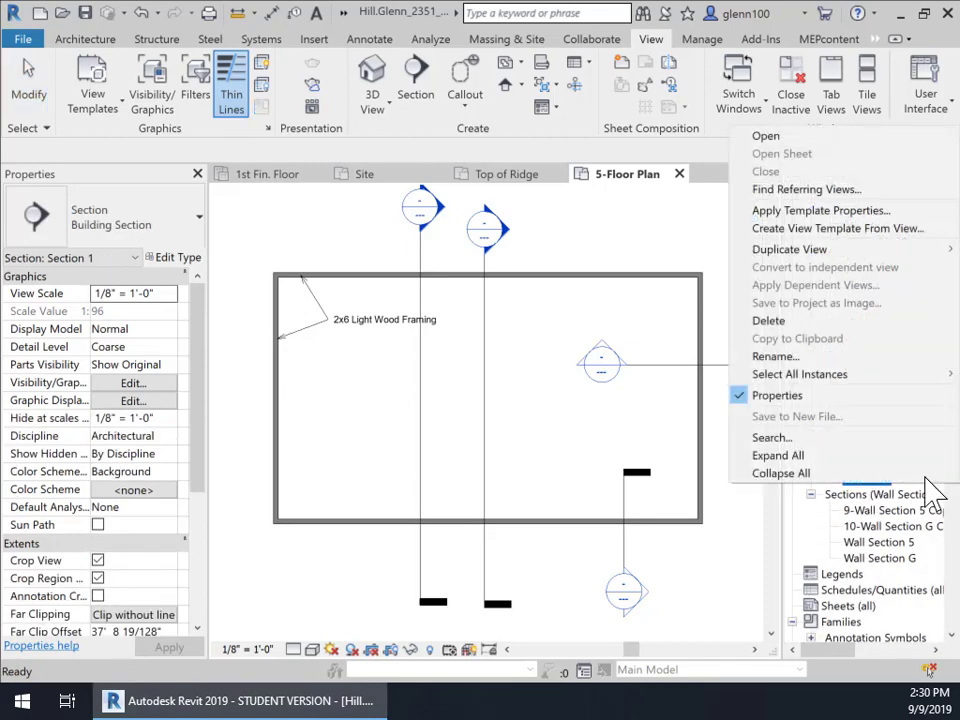
{"action": "left_click", "coordinate": [782, 321]}
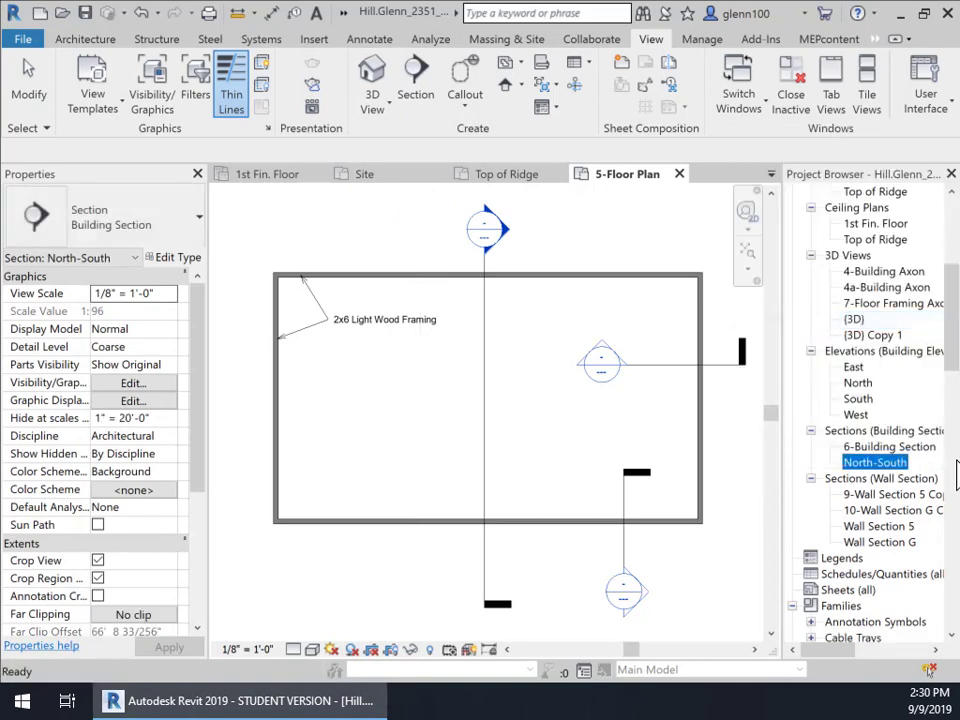
Open the 6-Building Section view and extend the lower ends of the aligned grids 2 to 5 further below the footings.
{"action": "double_click", "coordinate": [885, 447]}
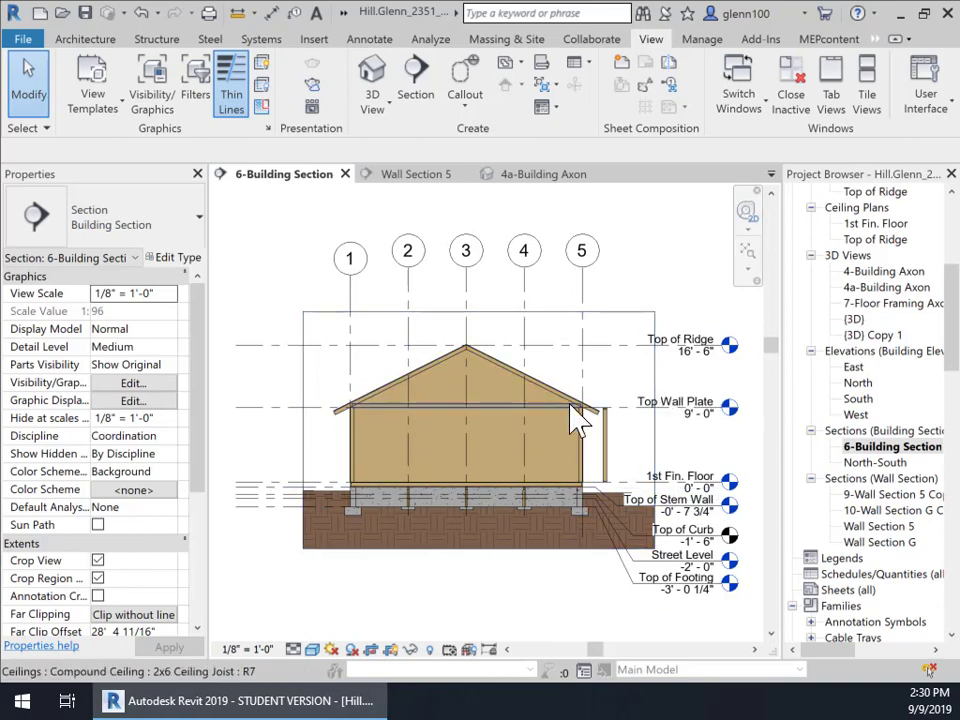
{"action": "left_click", "coordinate": [352, 300]}
{"action": "left_click_drag", "start_coordinate": [352, 287], "coordinate": [349, 258]}
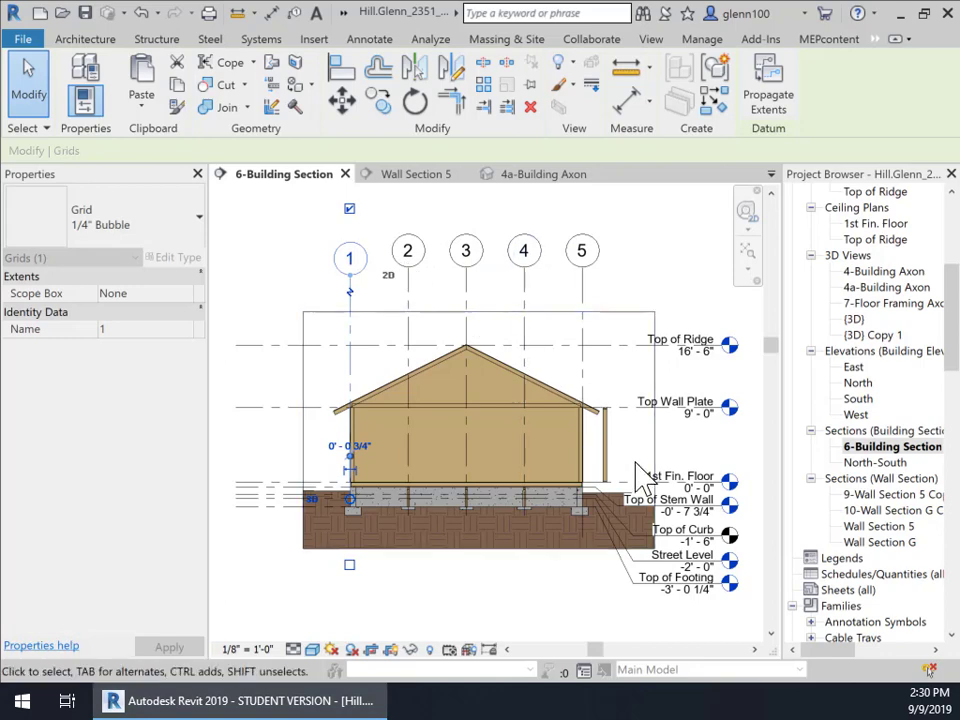
{"action": "left_click", "coordinate": [409, 483]}
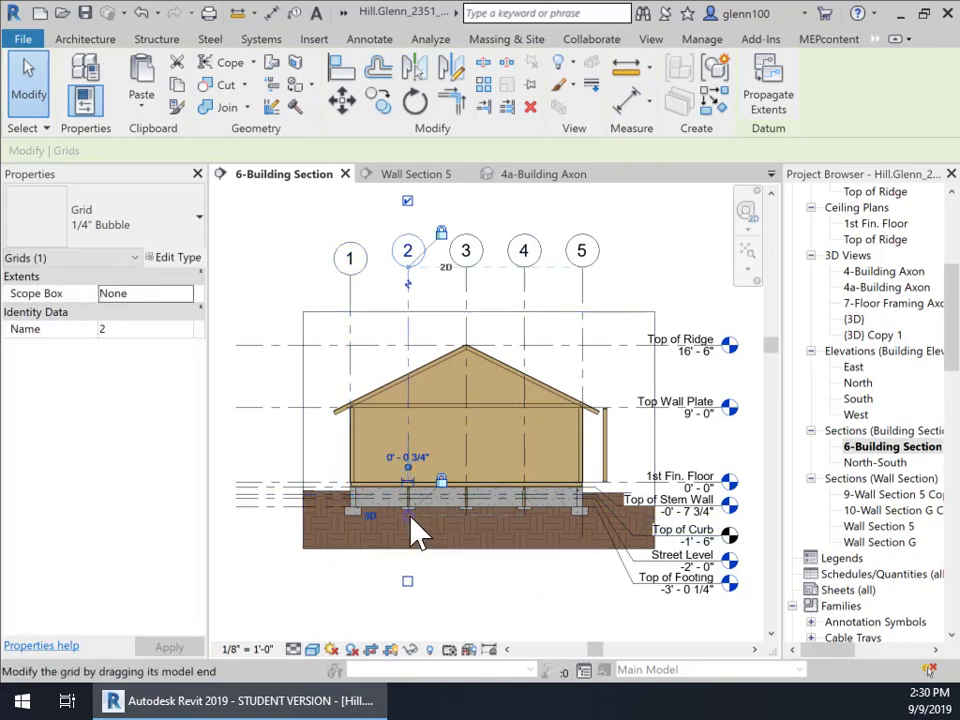
{"action": "mouse_move", "coordinate": [409, 527]}
{"action": "left_mouse_down"}
{"action": "mouse_move", "coordinate": [410, 552]}
{"action": "mouse_move", "coordinate": [422, 544]}
{"action": "left_mouse_up"}
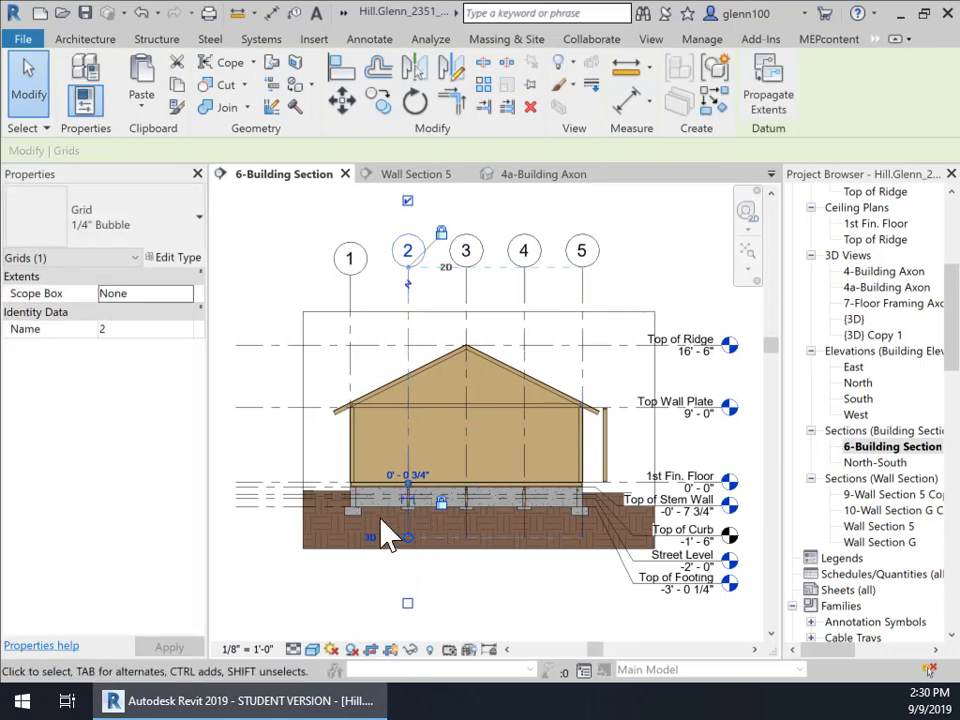
Extend the lower end of grid 1 below the footing to align with the ends of the other grids.
{"action": "scroll", "coordinate": [390, 536], "scroll_direction": "up", "scroll_amount": 1}
{"action": "scroll", "coordinate": [387, 537], "scroll_direction": "up", "scroll_amount": 1}
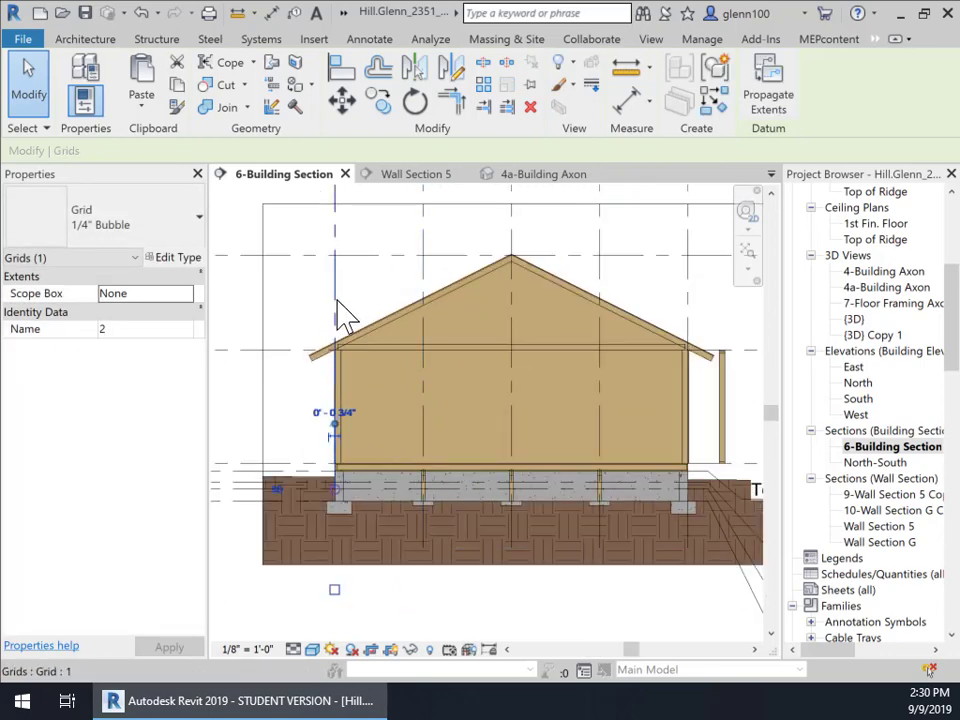
{"action": "left_click_drag", "start_coordinate": [335, 492], "coordinate": [346, 548]}
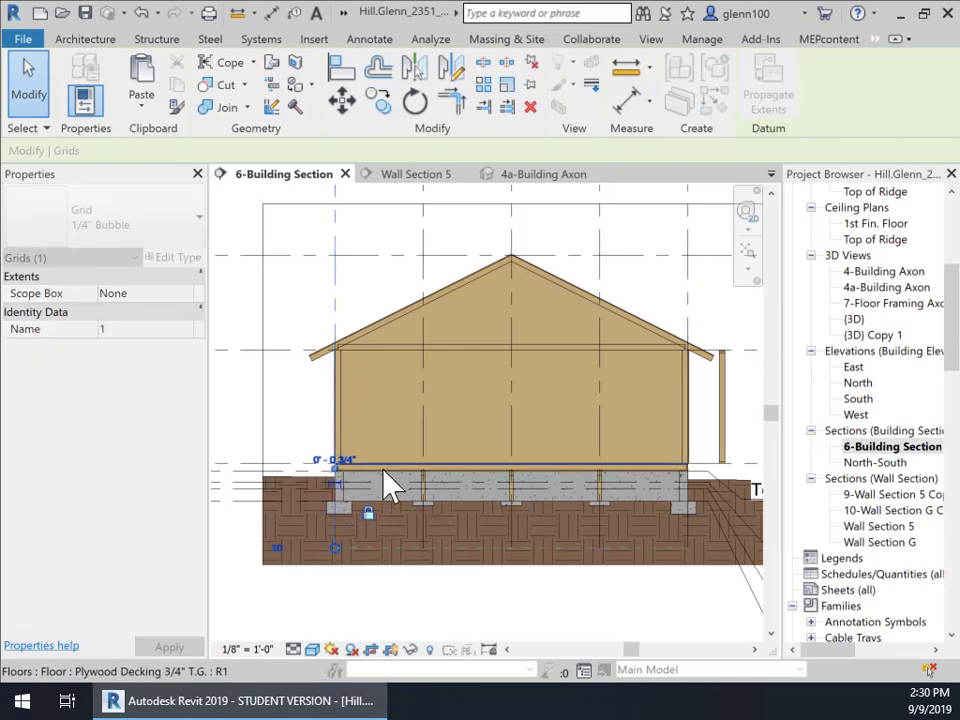
{"action": "left_click", "coordinate": [300, 408]}
{"action": "scroll", "coordinate": [300, 408], "scroll_direction": "down", "scroll_amount": 4}
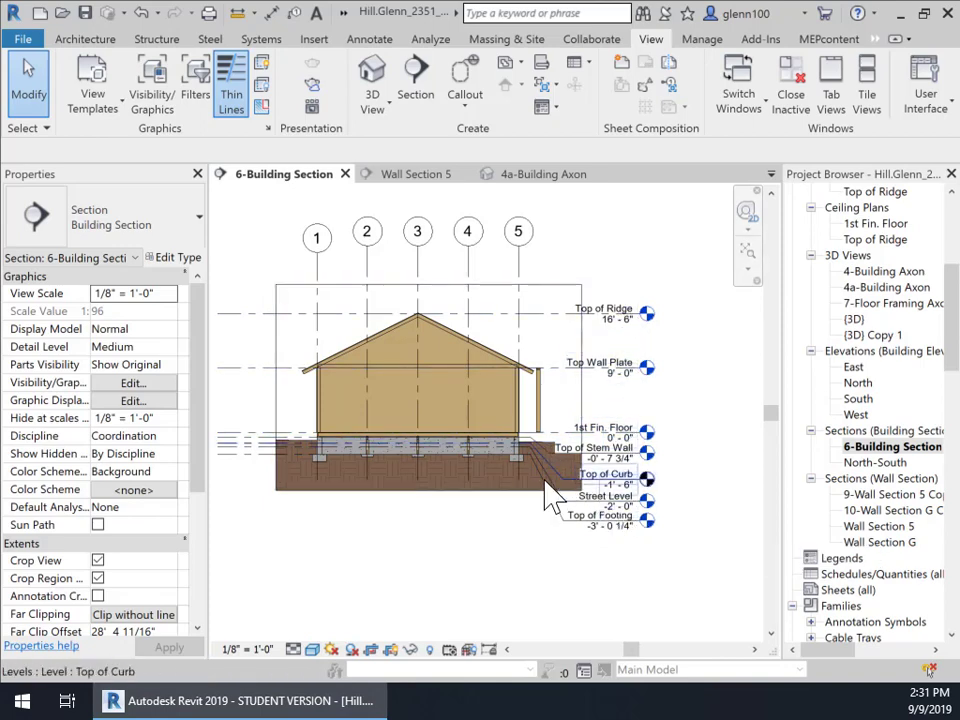
Set the building section's view scale to 1/8" = 1'-0" and hide its crop region.
{"action": "left_click", "coordinate": [262, 649]}
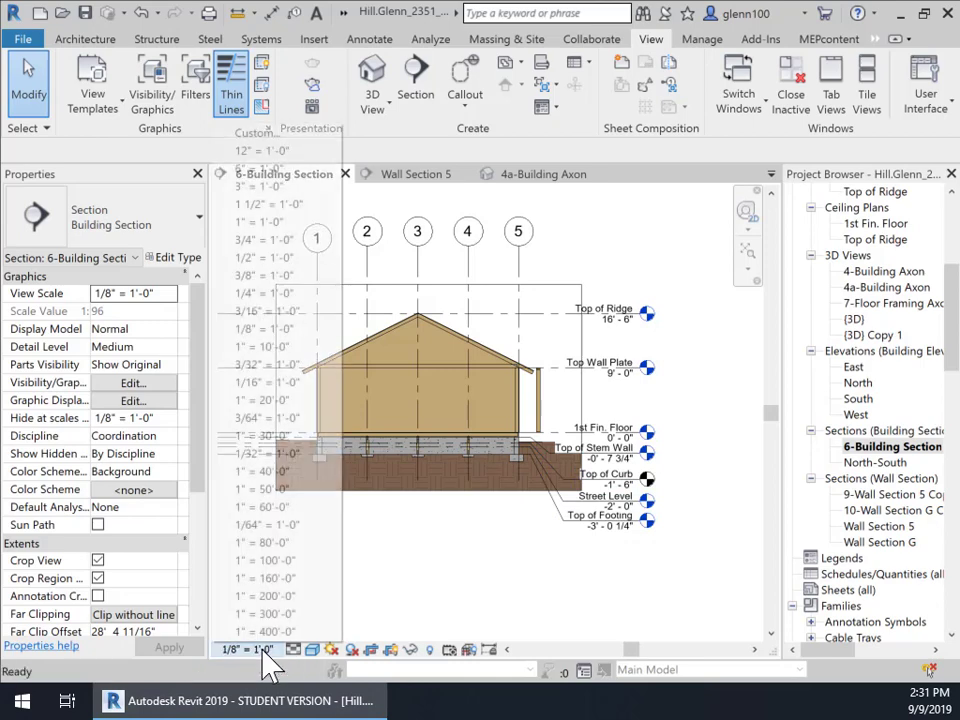
{"action": "left_click", "coordinate": [283, 332]}
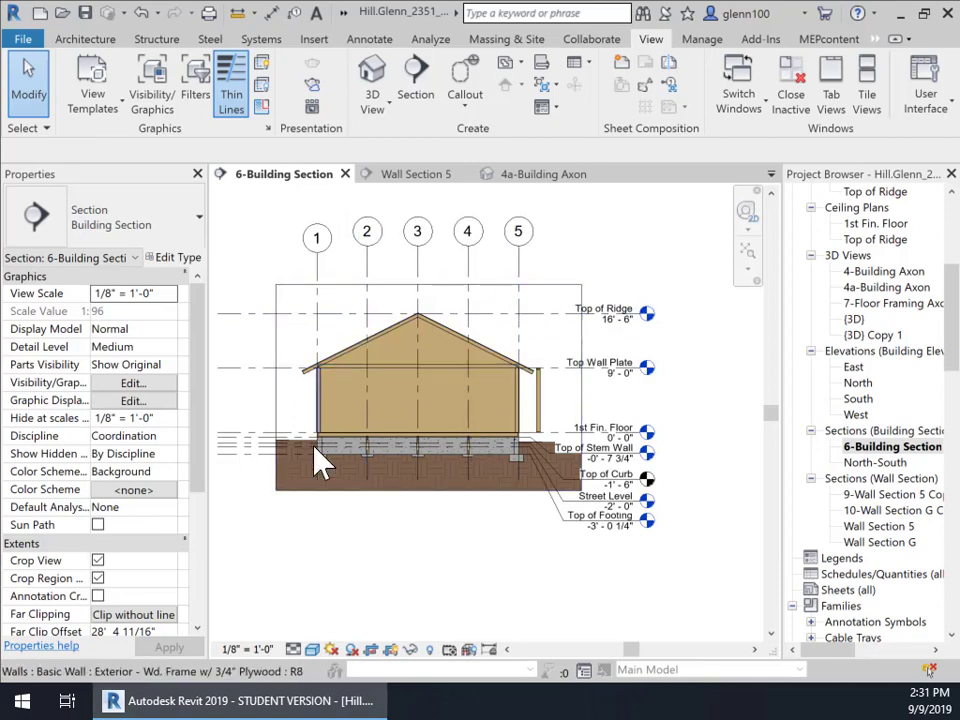
{"action": "left_click", "coordinate": [277, 412]}
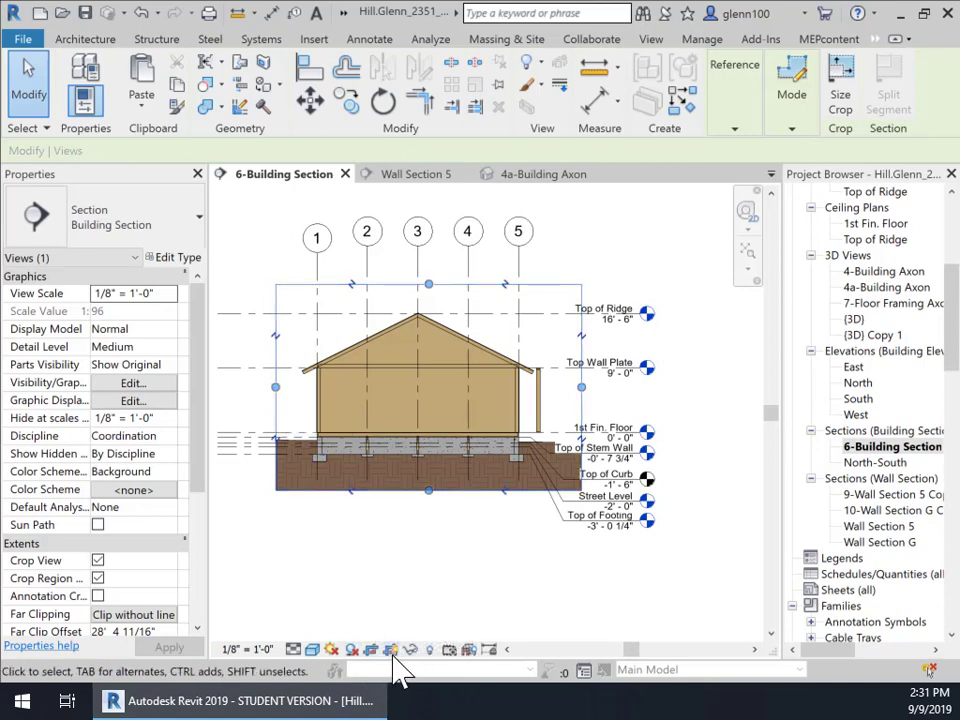
{"action": "left_click", "coordinate": [391, 651]}
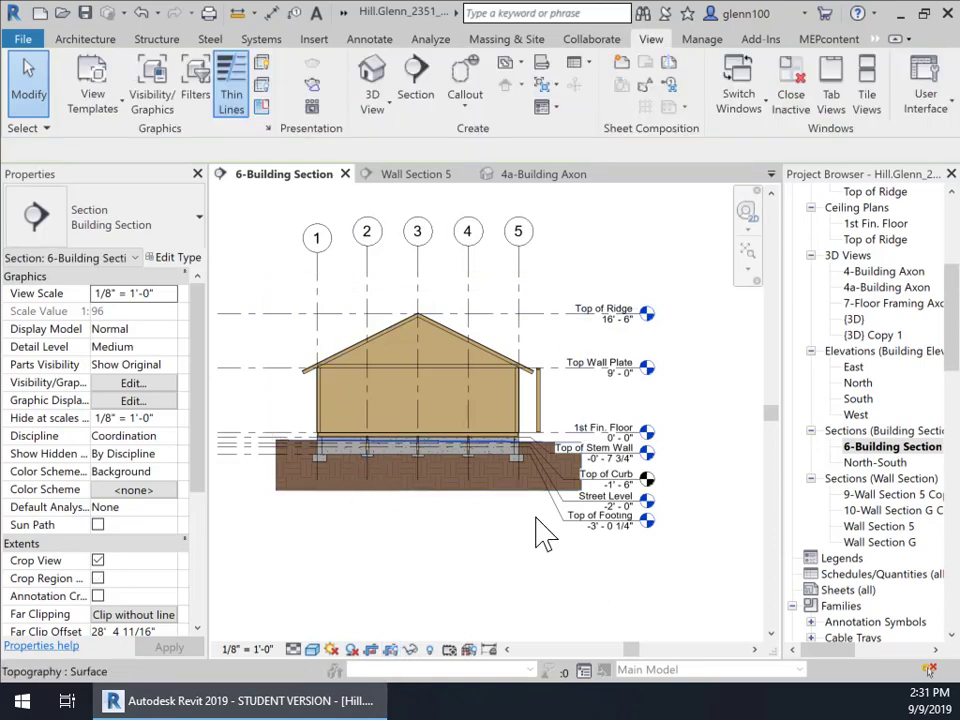
Hide the freestanding post elements outside the wall at grid 5 in the building section view.
{"action": "scroll", "coordinate": [550, 443], "scroll_direction": "up", "scroll_amount": 4}
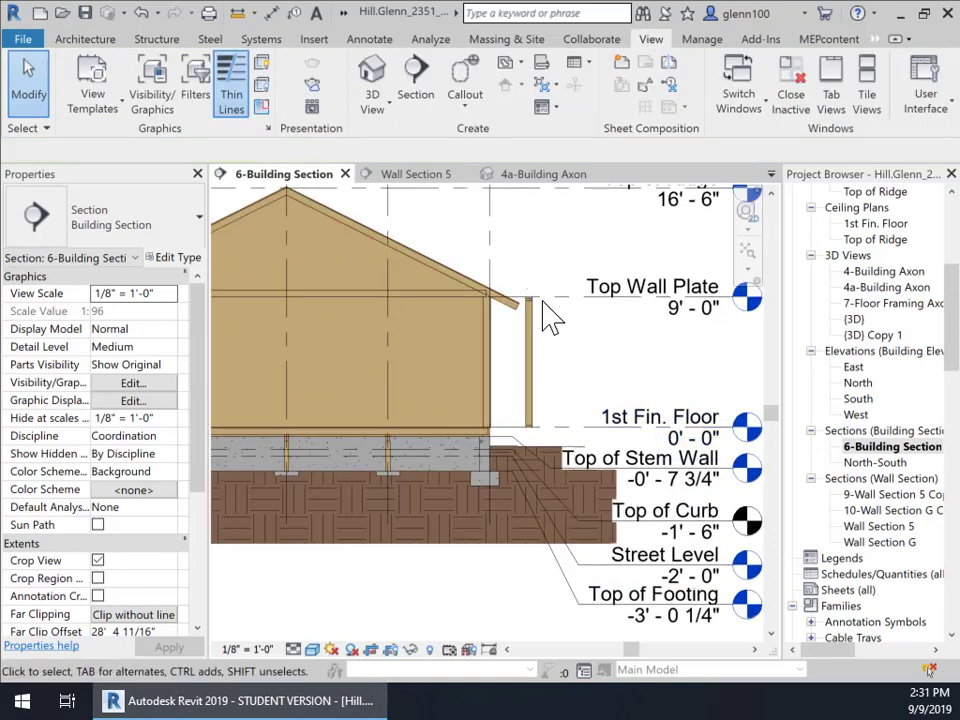
{"action": "left_click_drag", "start_coordinate": [516, 255], "coordinate": [551, 436]}
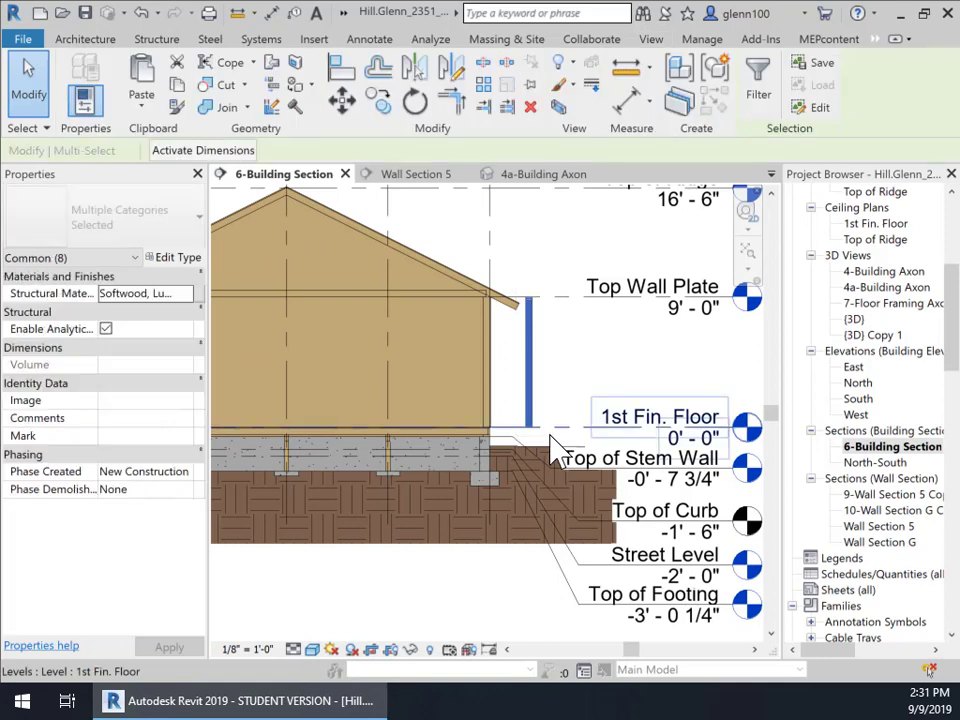
{"action": "right_click", "coordinate": [533, 389]}
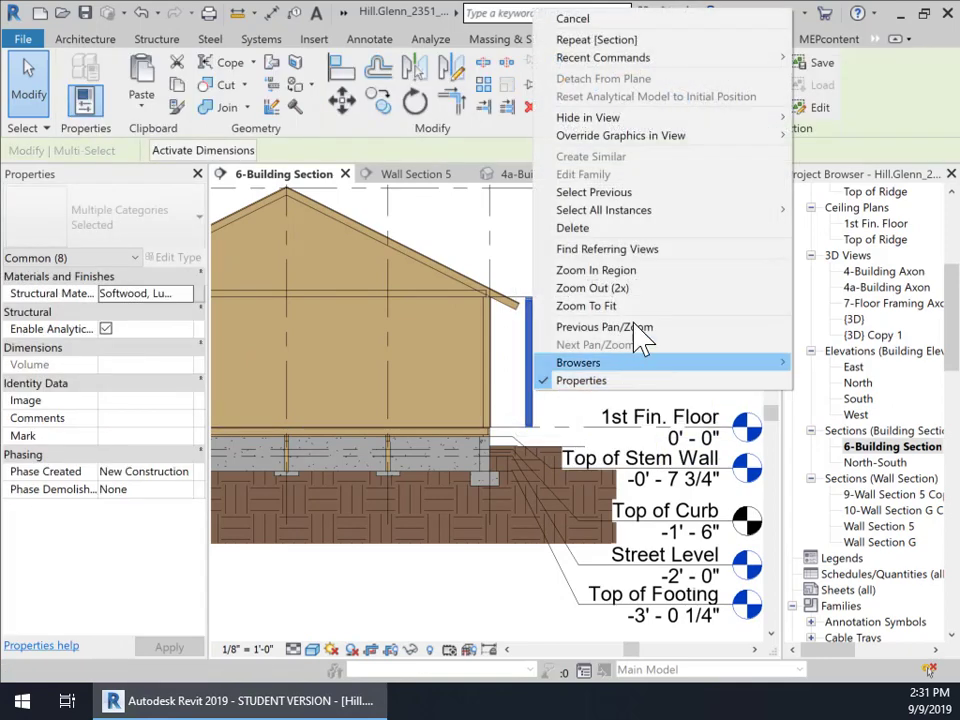
{"action": "mouse_move", "coordinate": [748, 117]}
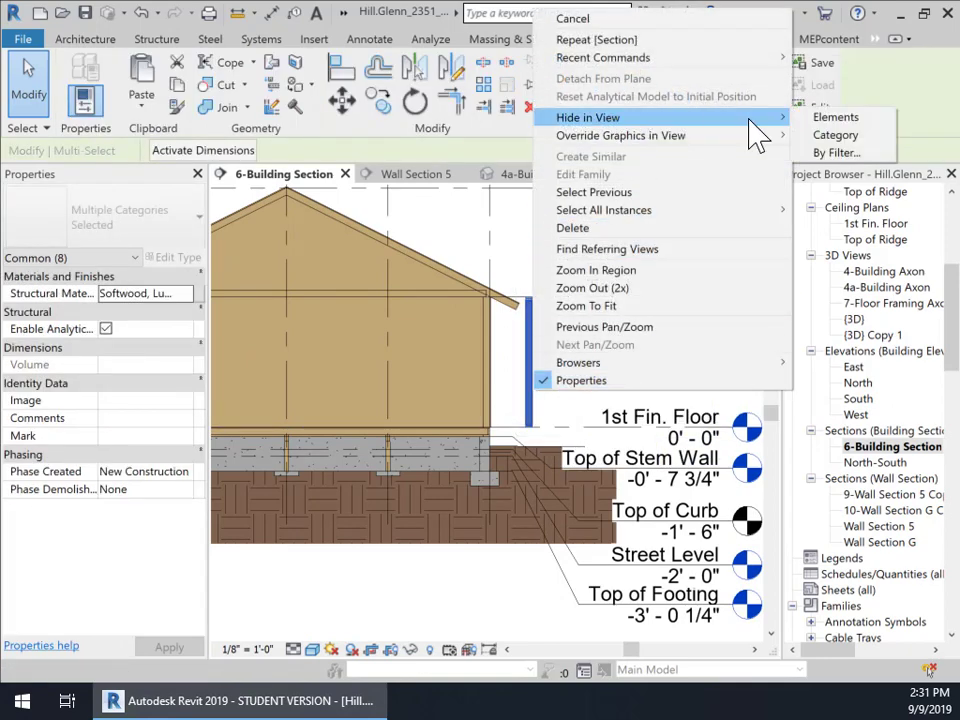
{"action": "left_click", "coordinate": [826, 119]}
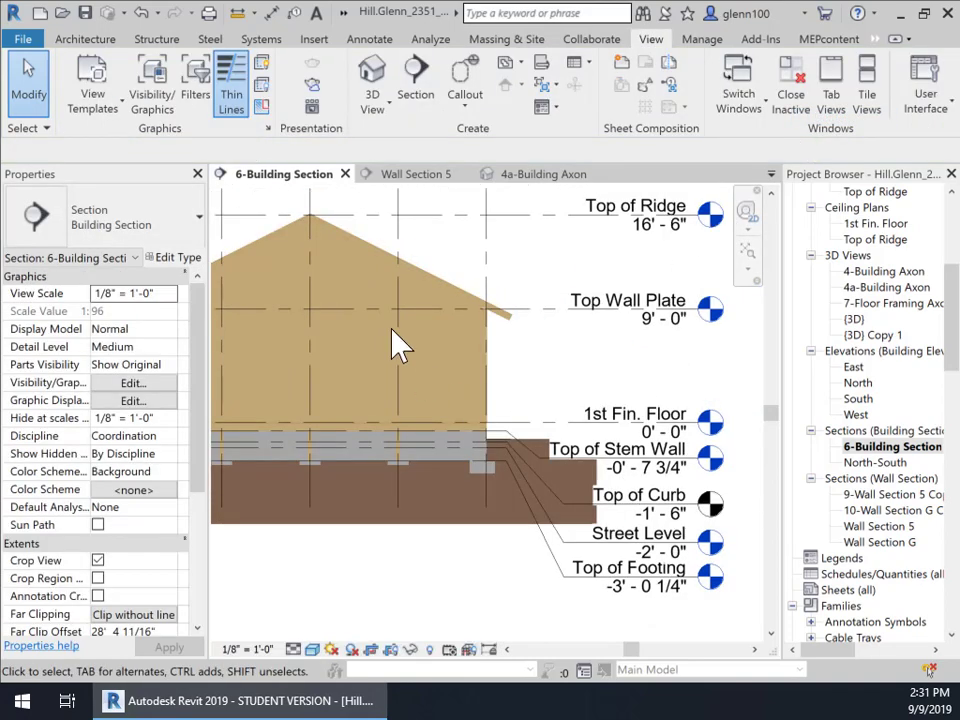
{"action": "scroll", "coordinate": [392, 343], "scroll_direction": "down", "scroll_amount": 1}
{"action": "middle_click_drag", "start_coordinate": [392, 343], "coordinate": [548, 333]}
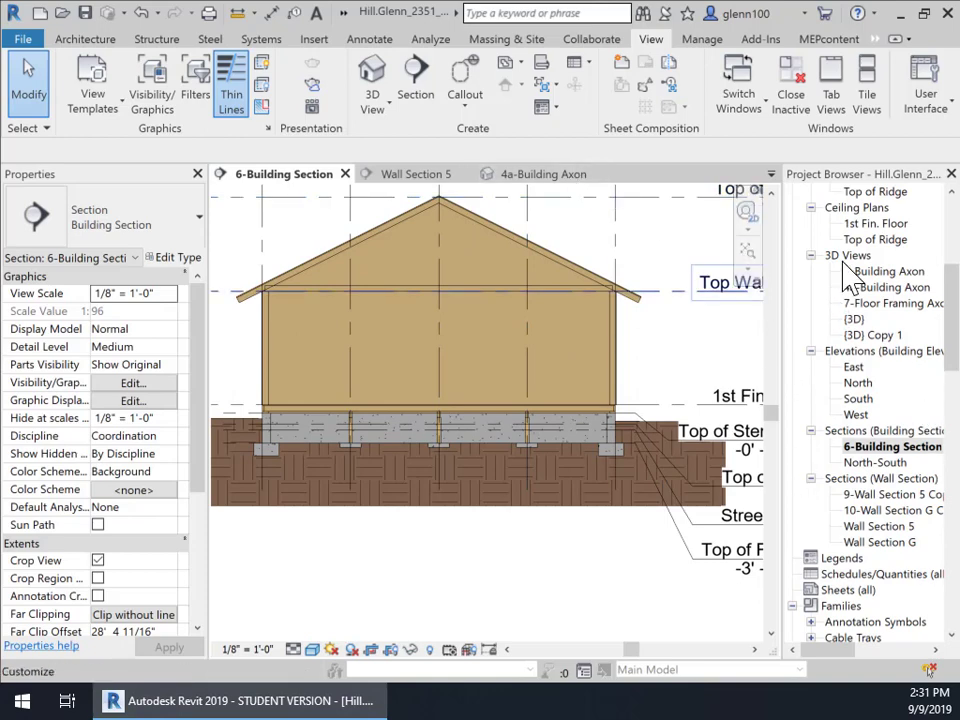
In the 5-Floor Plan view, pull the building section's far clip boundary back to just inside the building's east exterior wall.
{"action": "left_click", "coordinate": [876, 224]}
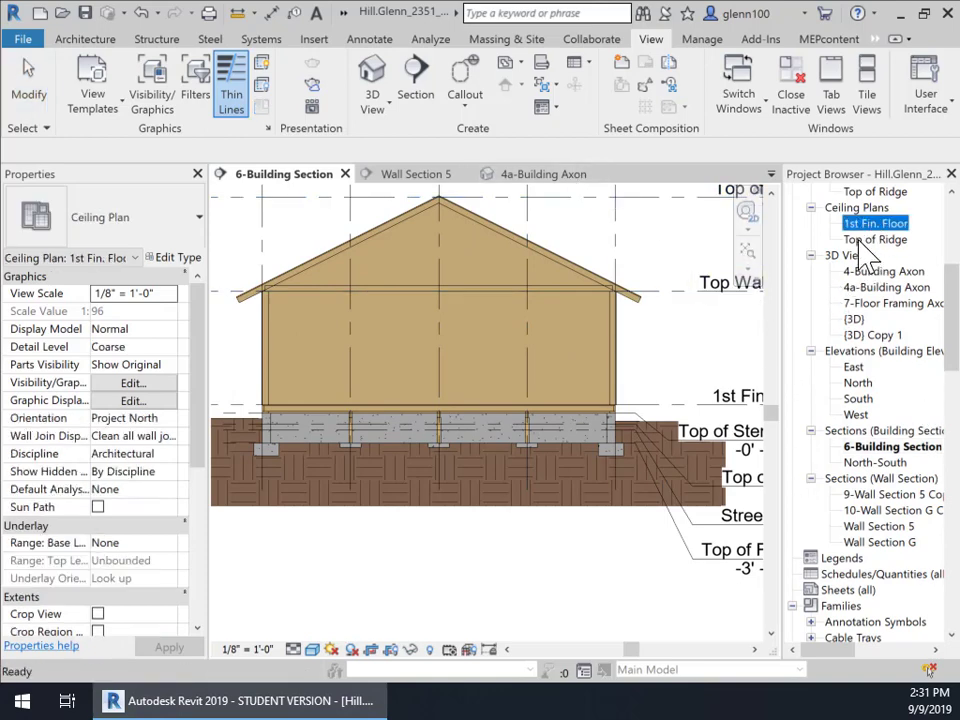
{"action": "scroll", "coordinate": [868, 255], "scroll_direction": "up", "scroll_amount": 2}
{"action": "double_click", "coordinate": [876, 224]}
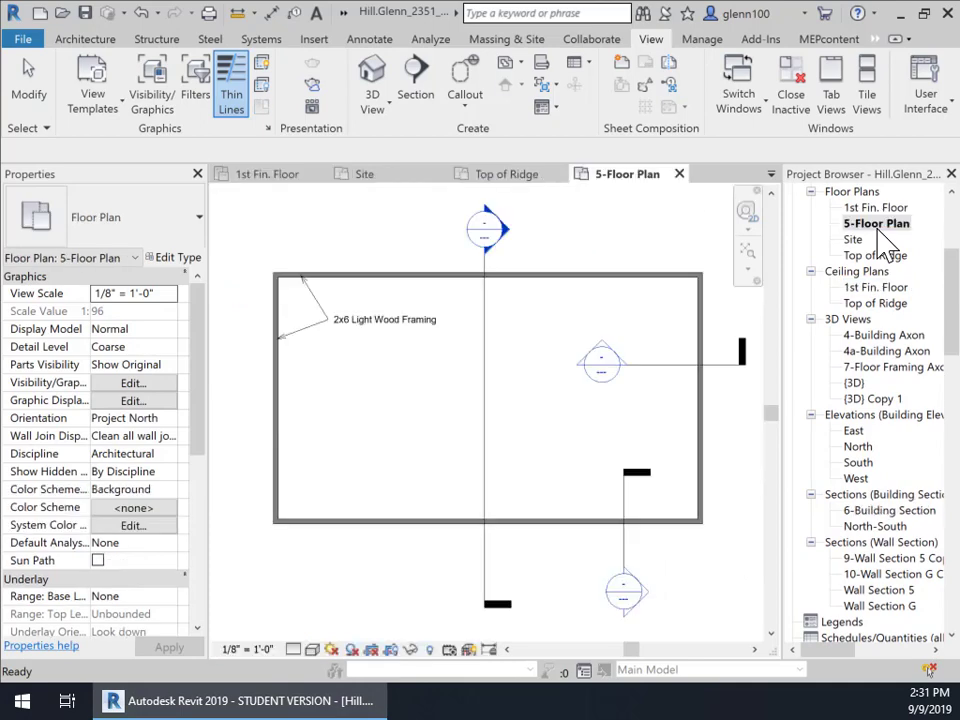
{"action": "left_click", "coordinate": [487, 461]}
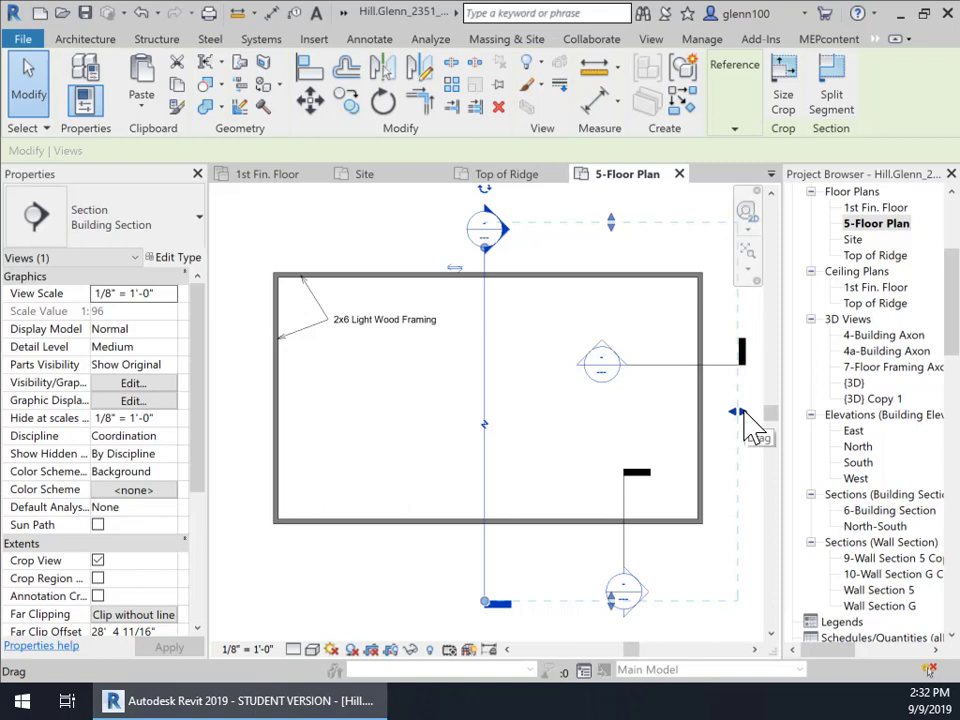
{"action": "left_click_drag", "start_coordinate": [740, 413], "coordinate": [681, 439]}
{"action": "left_click", "coordinate": [733, 455]}
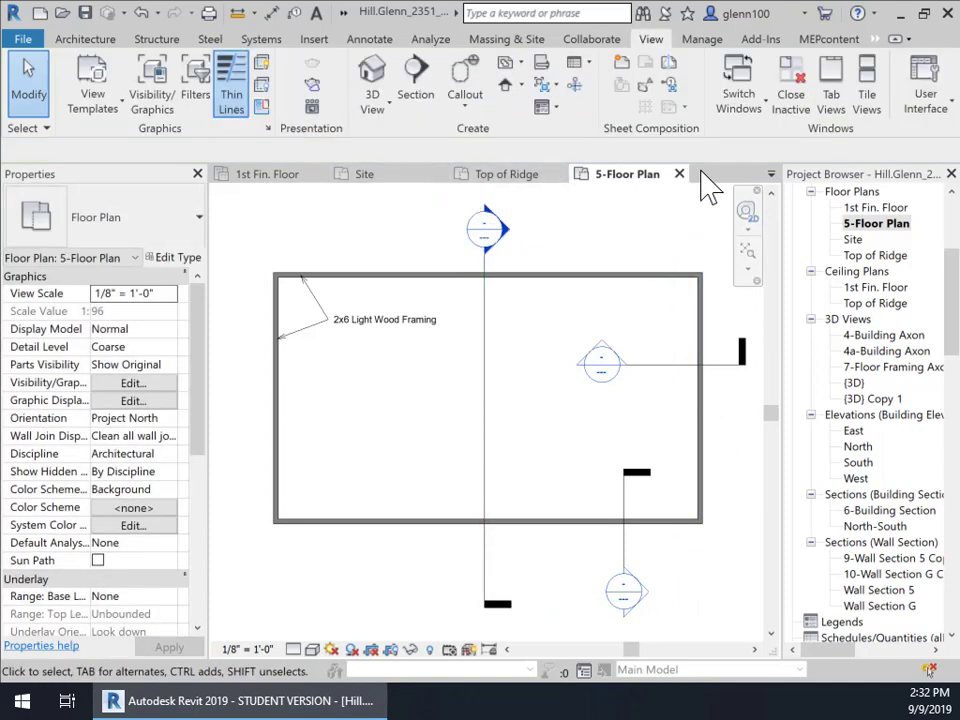
Return to the 6-Building Section view and examine the cut framing, crawl space, stem walls and footings.
{"action": "left_click", "coordinate": [772, 176]}
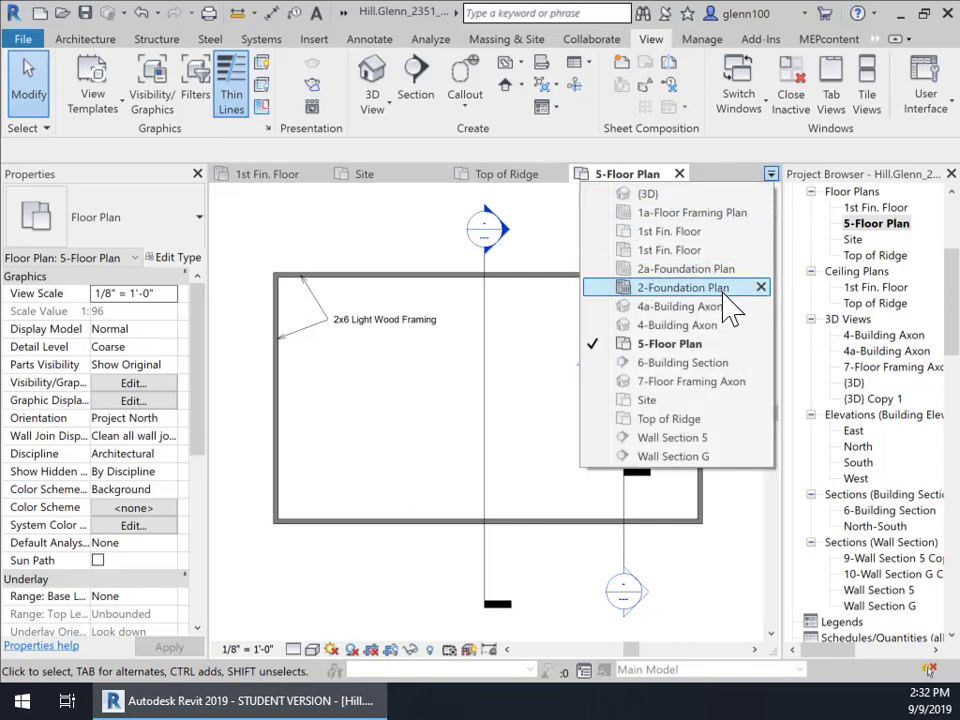
{"action": "left_click", "coordinate": [706, 363]}
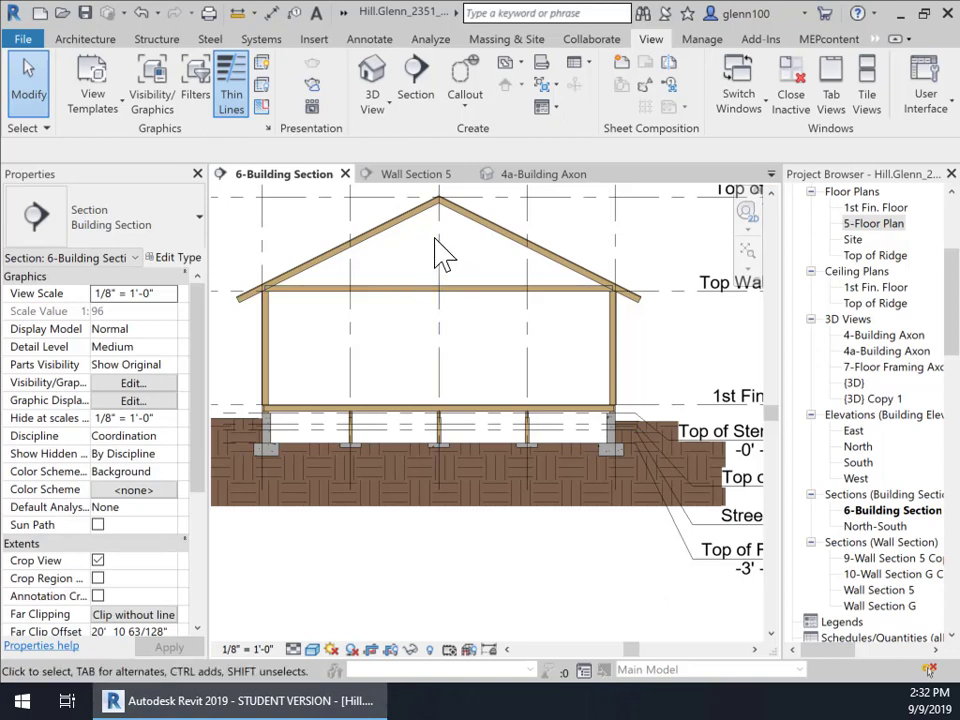
{"action": "scroll", "coordinate": [490, 395], "scroll_direction": "down", "scroll_amount": 2}
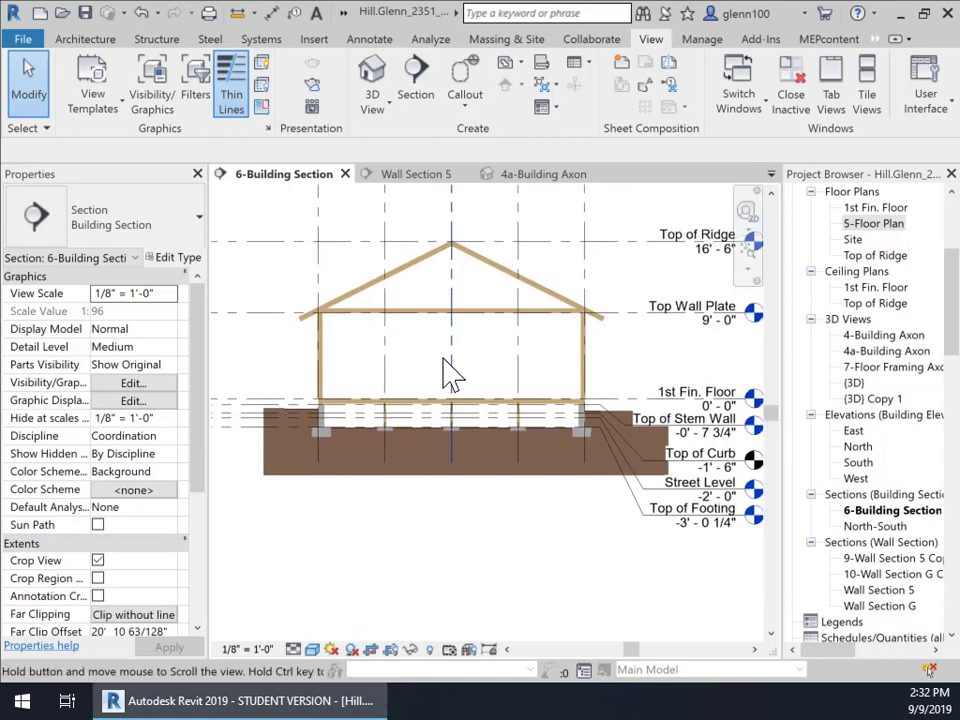
{"action": "middle_click_drag", "start_coordinate": [447, 373], "coordinate": [489, 446]}
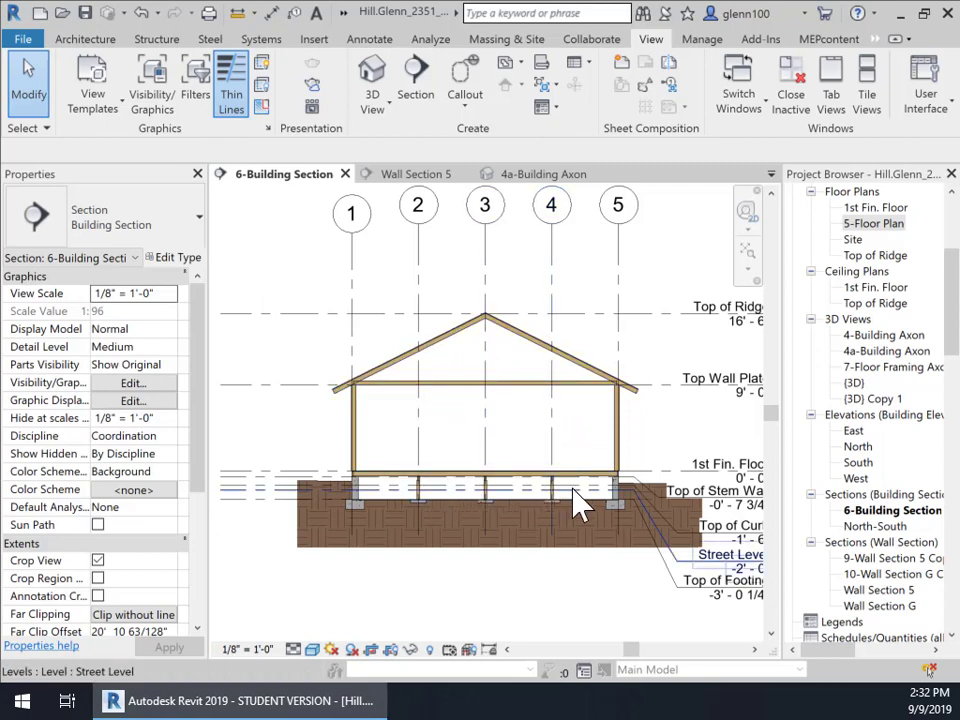
{"action": "scroll", "coordinate": [574, 510], "scroll_direction": "up", "scroll_amount": 2}
{"action": "scroll", "coordinate": [572, 503], "scroll_direction": "up", "scroll_amount": 1}
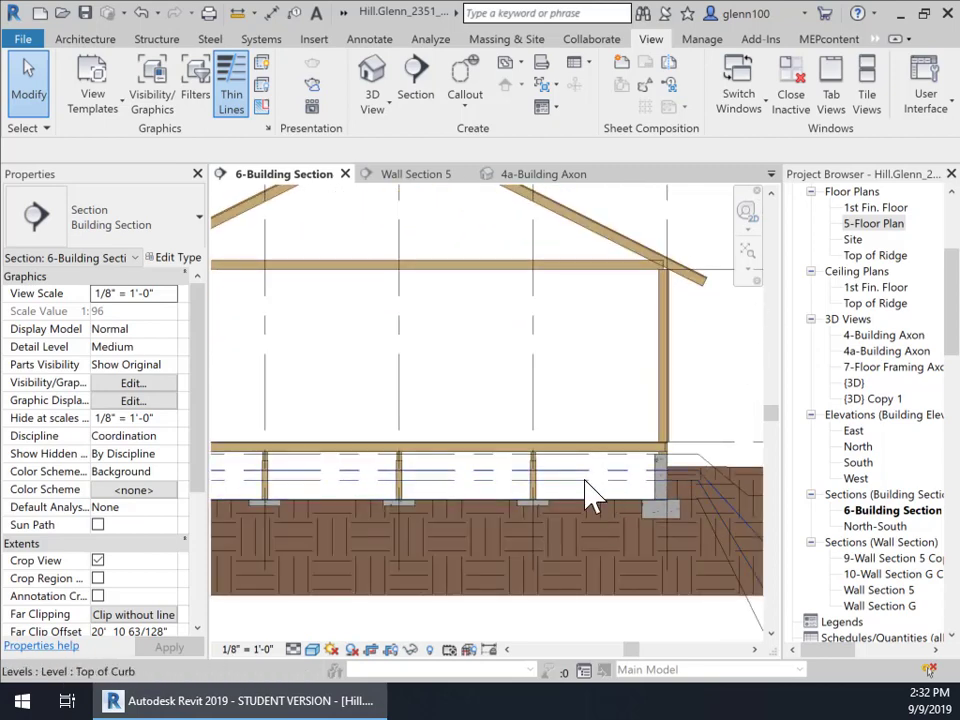
{"action": "scroll", "coordinate": [622, 500], "scroll_direction": "up", "scroll_amount": 1}
{"action": "middle_click_drag", "start_coordinate": [636, 505], "coordinate": [593, 466]}
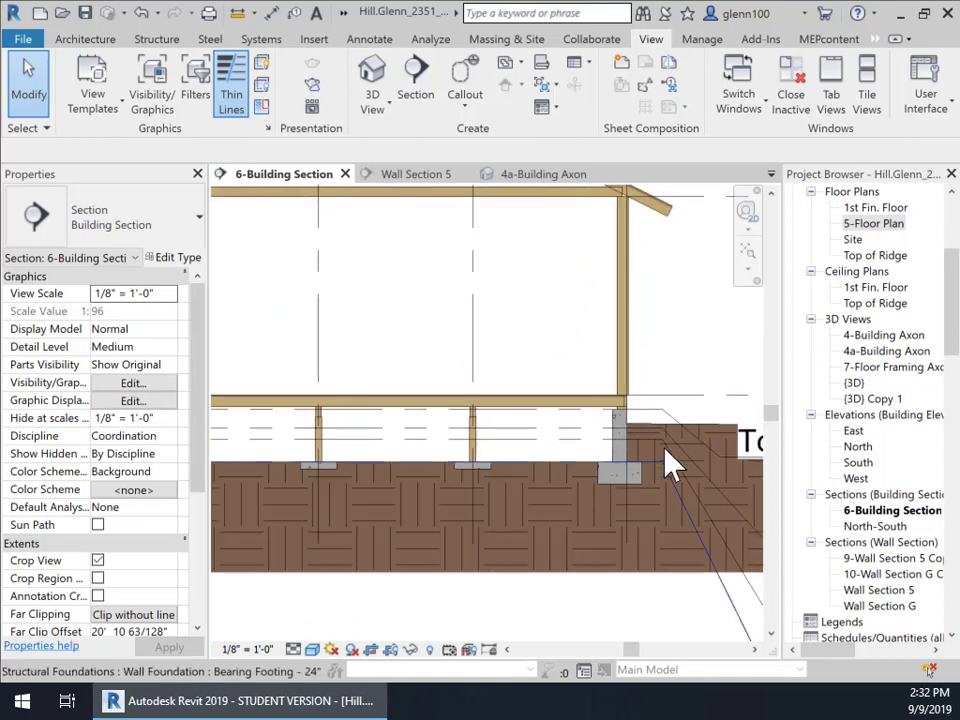
{"action": "scroll", "coordinate": [622, 462], "scroll_direction": "down", "scroll_amount": 5}
{"action": "middle_click_drag", "start_coordinate": [545, 505], "coordinate": [480, 470]}
{"action": "scroll", "coordinate": [514, 486], "scroll_direction": "up", "scroll_amount": 1}
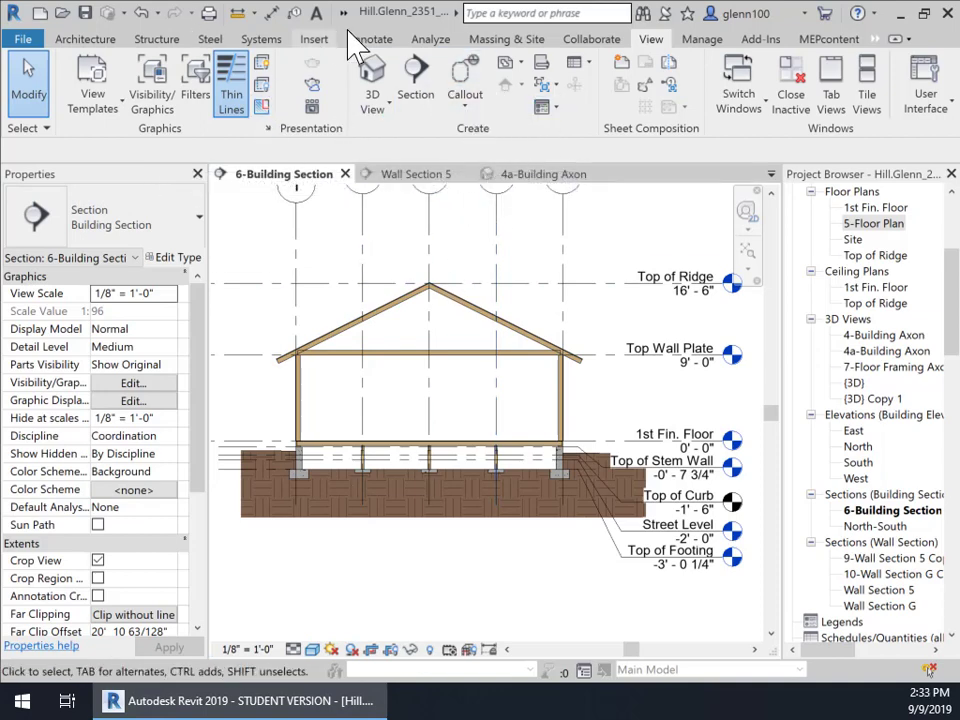
Place a text note with a left leader reading "2x6 Ceiling Joist" just above the ceiling joist near the middle of the section.
{"action": "left_click", "coordinate": [316, 13]}
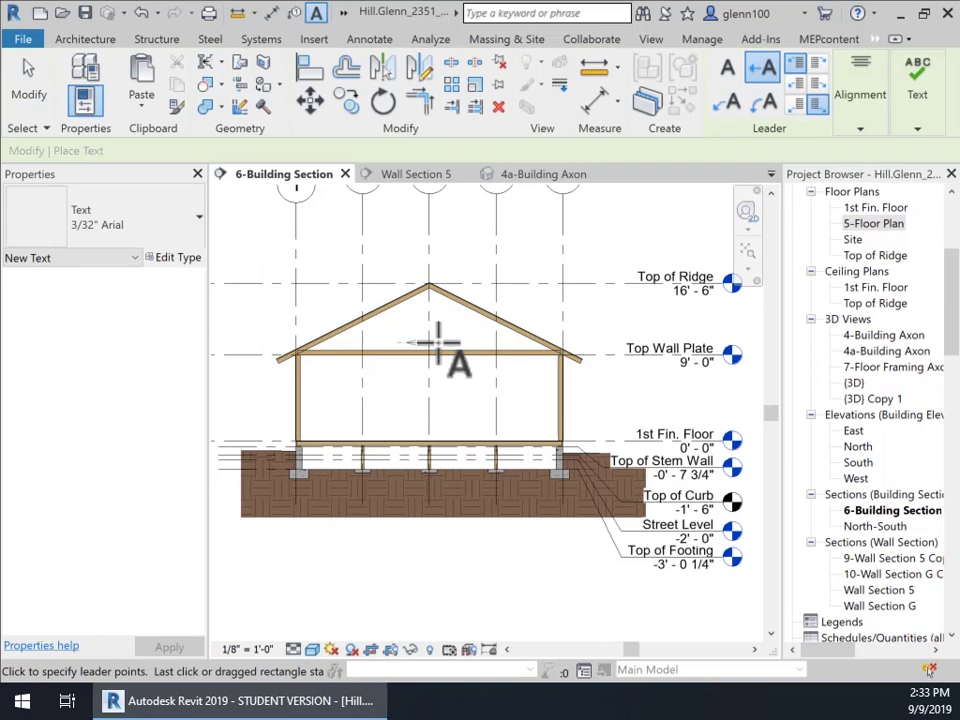
{"action": "left_click", "coordinate": [438, 343]}
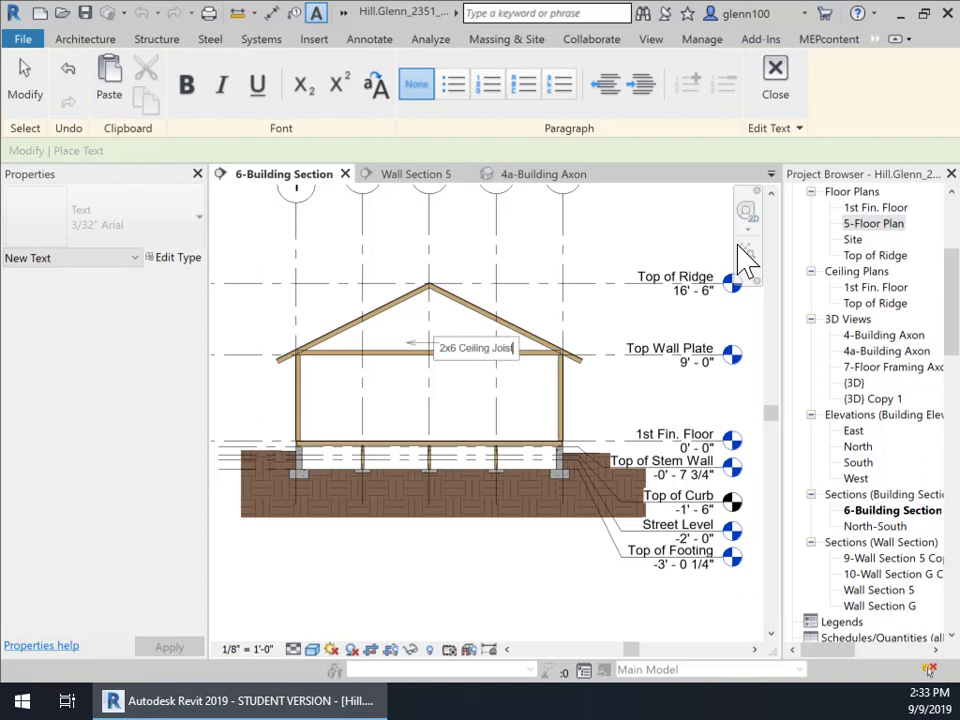
{"action": "left_click", "coordinate": [529, 299]}
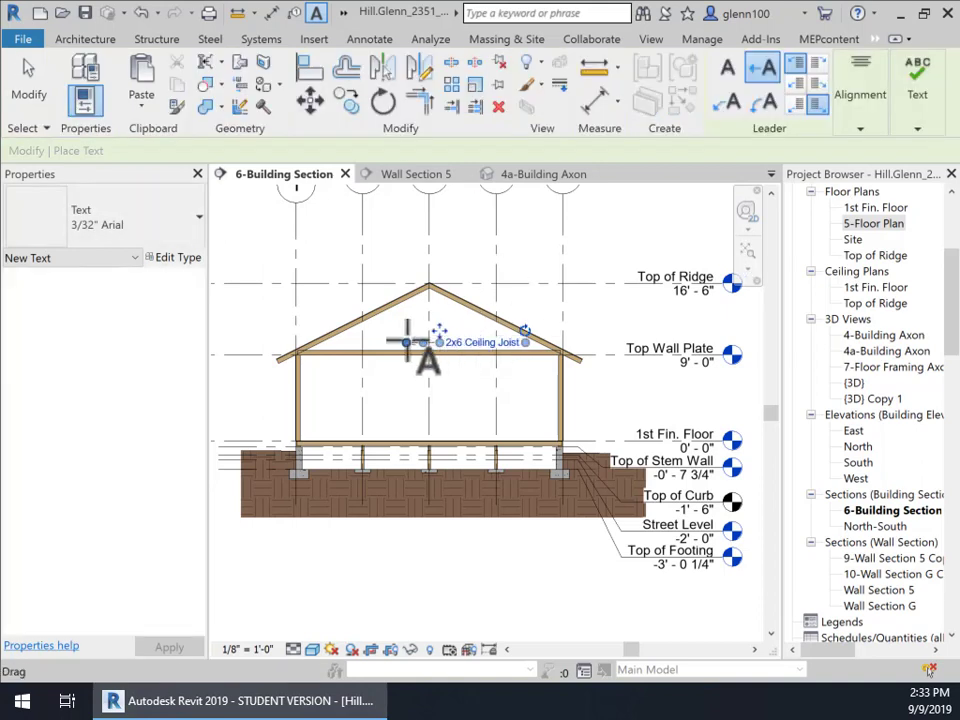
Point the ceiling joist note's leader at the joist, shift the text toward grid 2 and shape the leader with a horizontal shoulder.
{"action": "left_click_drag", "start_coordinate": [405, 342], "coordinate": [345, 344]}
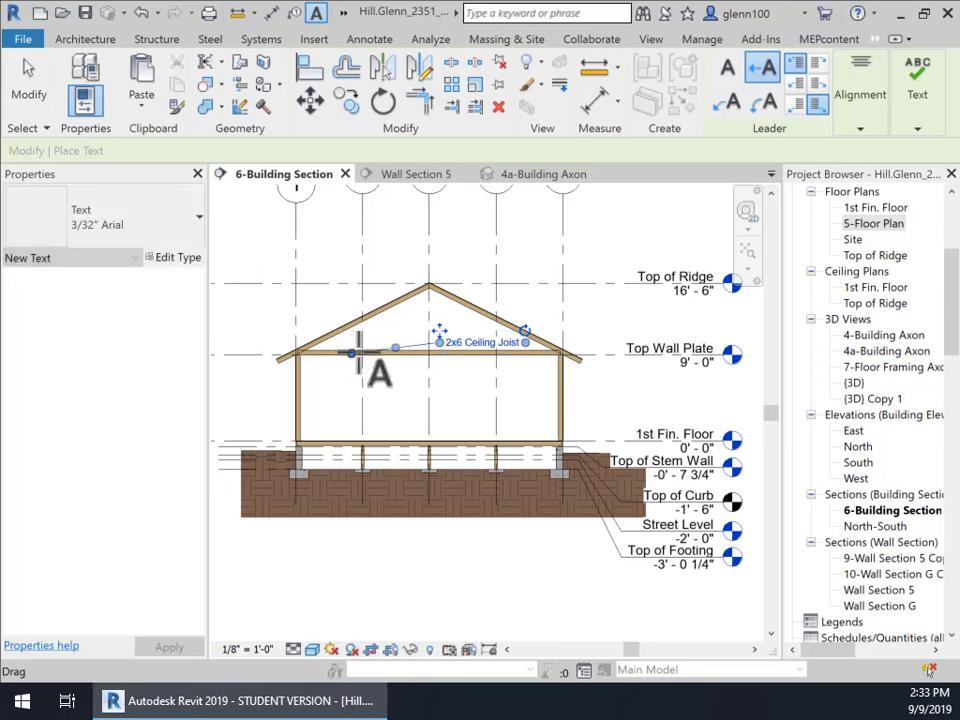
{"action": "scroll", "coordinate": [392, 388], "scroll_direction": "up", "scroll_amount": 5}
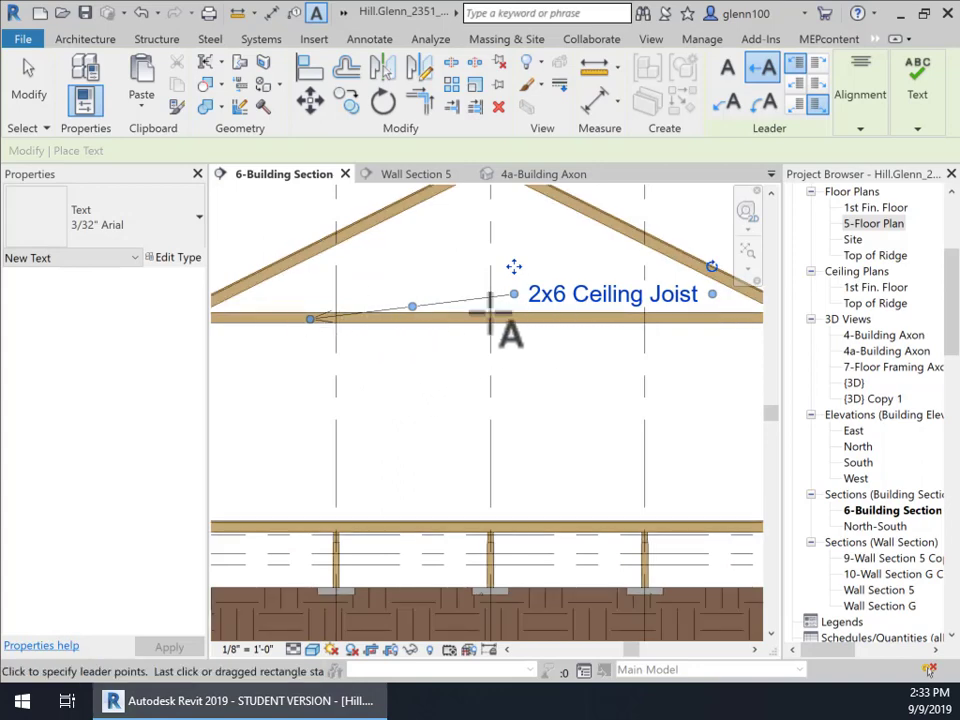
{"action": "left_click_drag", "start_coordinate": [412, 306], "coordinate": [377, 294]}
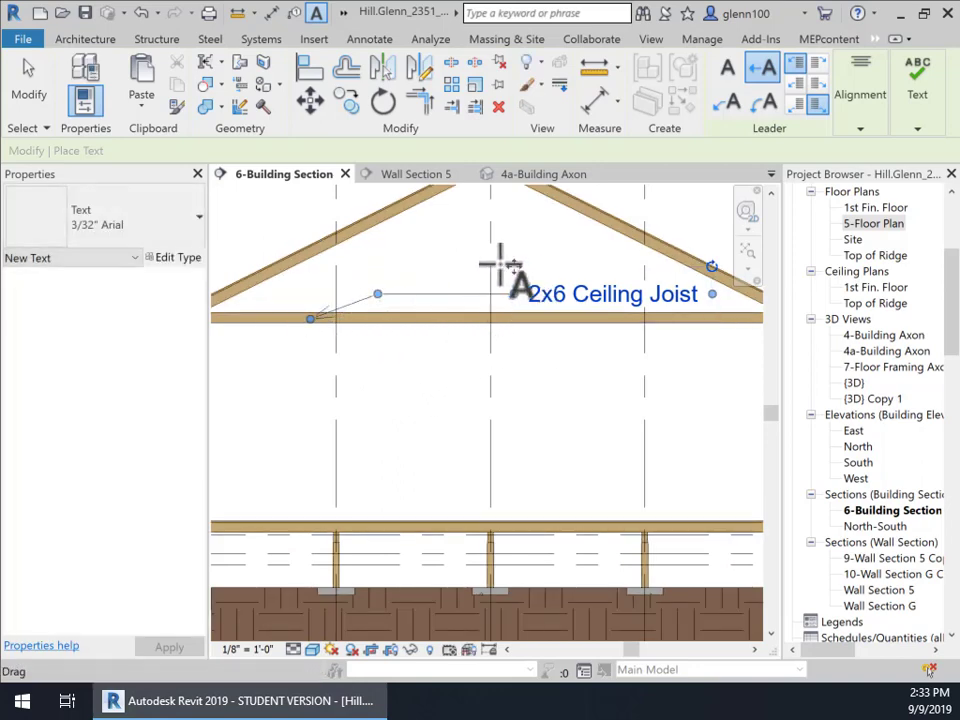
{"action": "left_click_drag", "start_coordinate": [514, 268], "coordinate": [439, 266]}
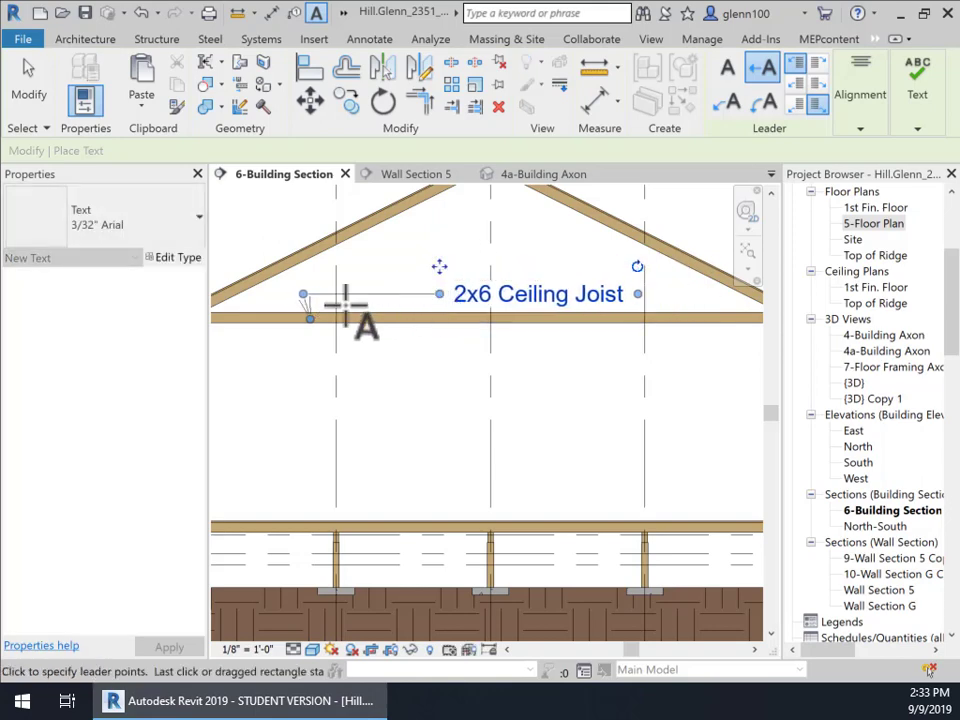
{"action": "left_click_drag", "start_coordinate": [304, 294], "coordinate": [376, 294]}
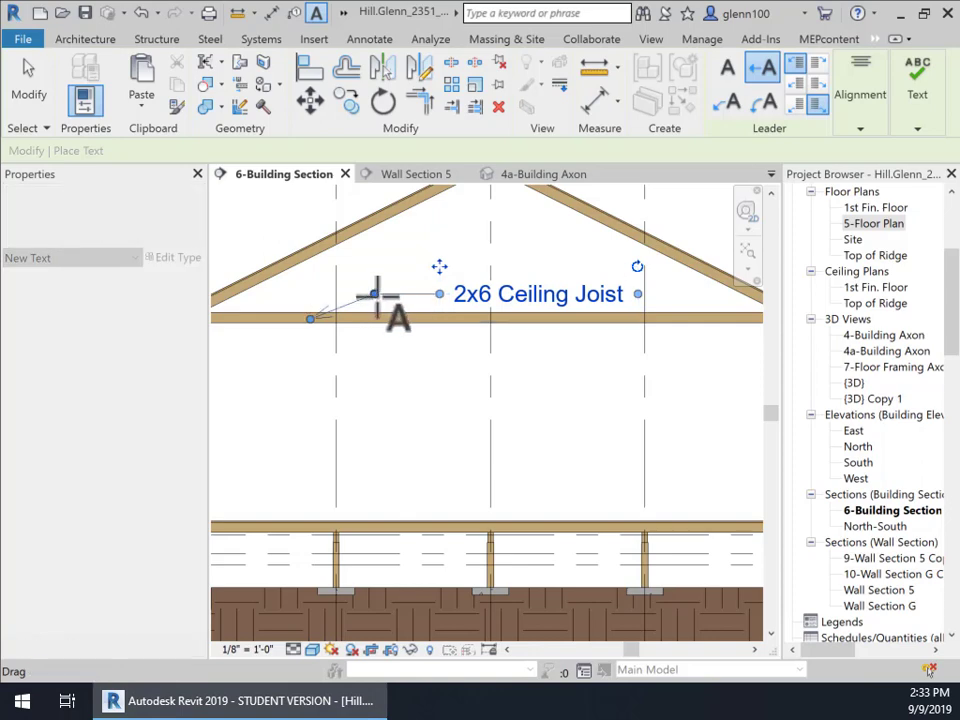
{"action": "left_click", "coordinate": [394, 262]}
{"action": "scroll", "coordinate": [574, 332], "scroll_direction": "down", "scroll_amount": 2}
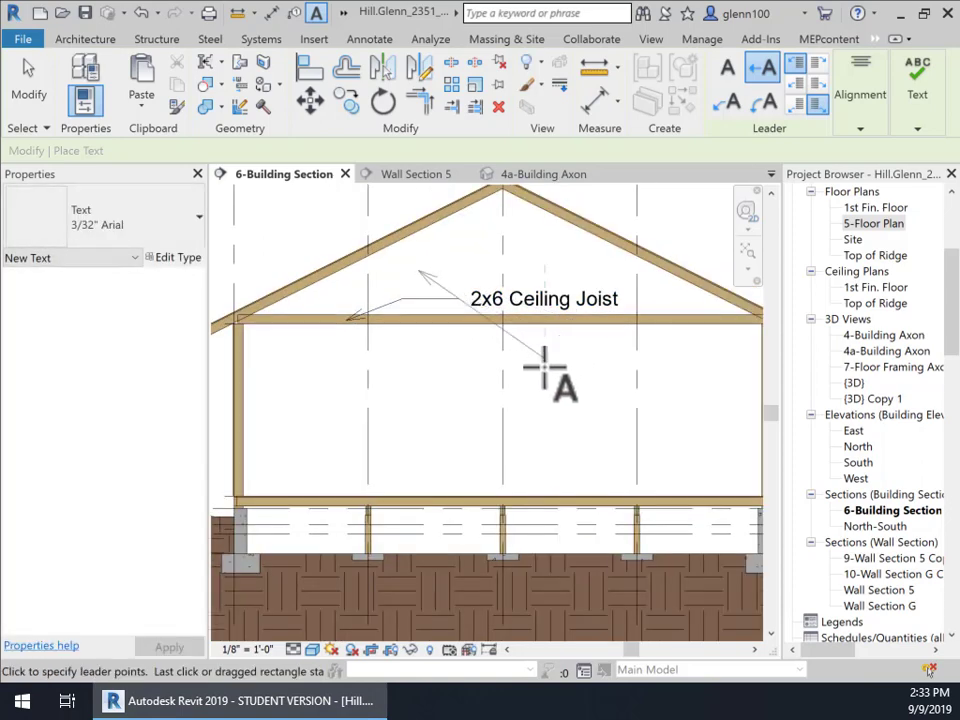
{"action": "key", "text": "Escape"}
{"action": "key", "text": "Escape"}
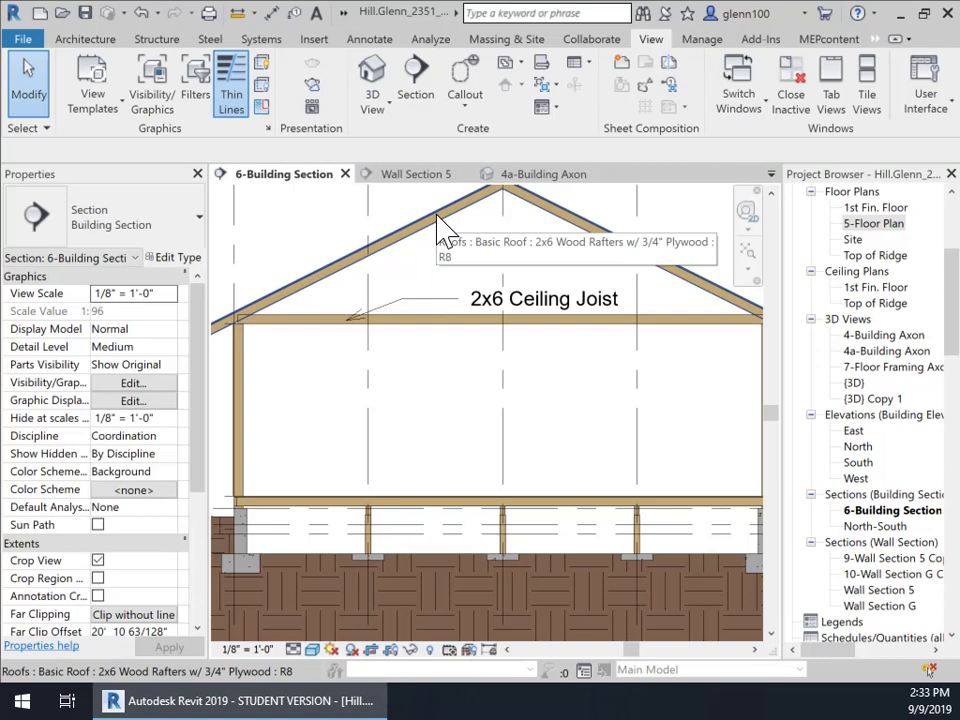
Add a right-side leader to the "2x6 Ceiling Joist" note, pointing at the joist with an elbow mirroring the left leader.
{"action": "scroll", "coordinate": [600, 270], "scroll_direction": "down", "scroll_amount": 1}
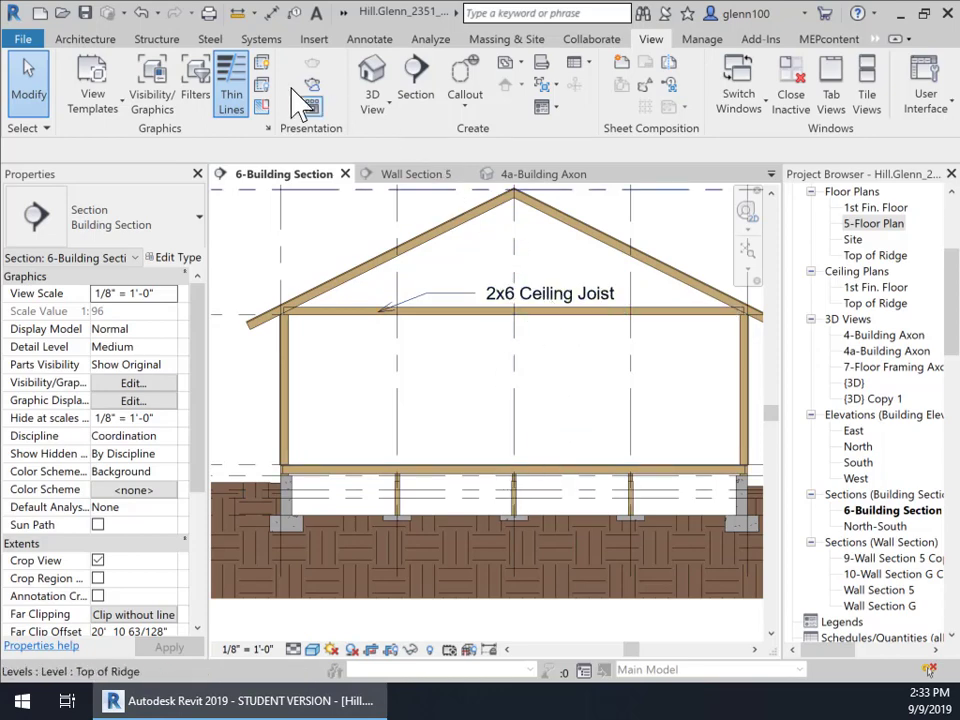
{"action": "left_click", "coordinate": [316, 16]}
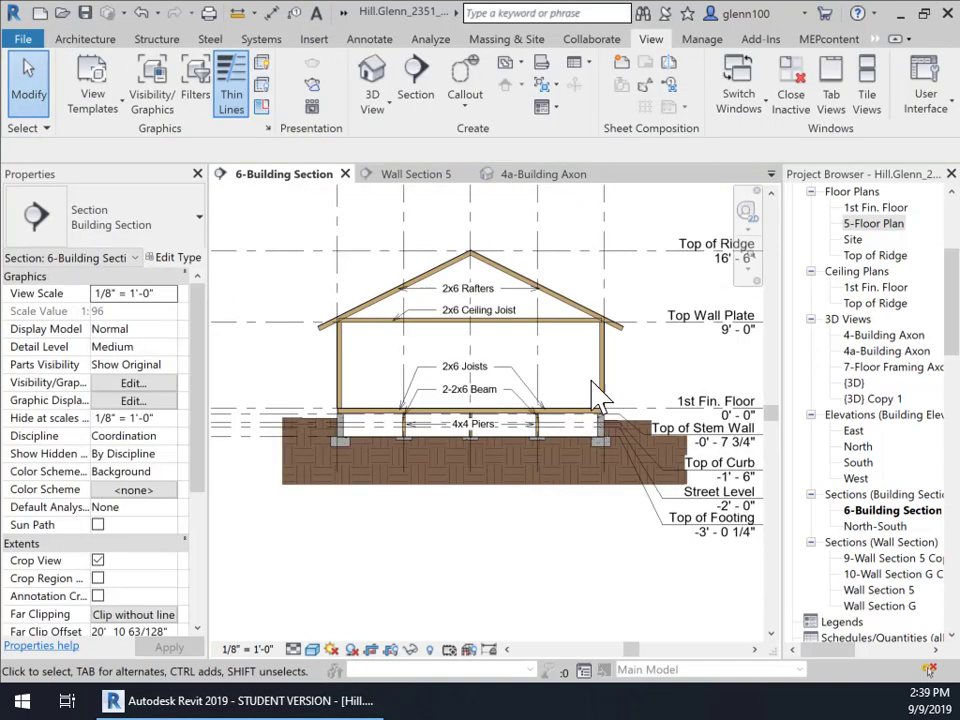
{"action": "left_click", "coordinate": [500, 318]}
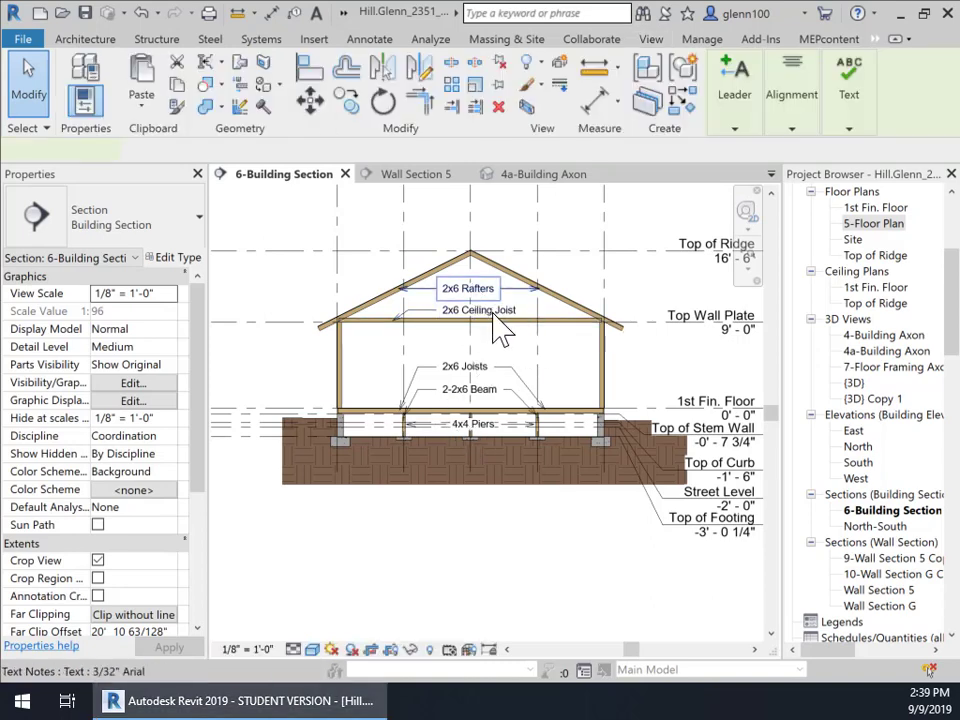
{"action": "left_click", "coordinate": [734, 128]}
{"action": "left_click", "coordinate": [660, 155]}
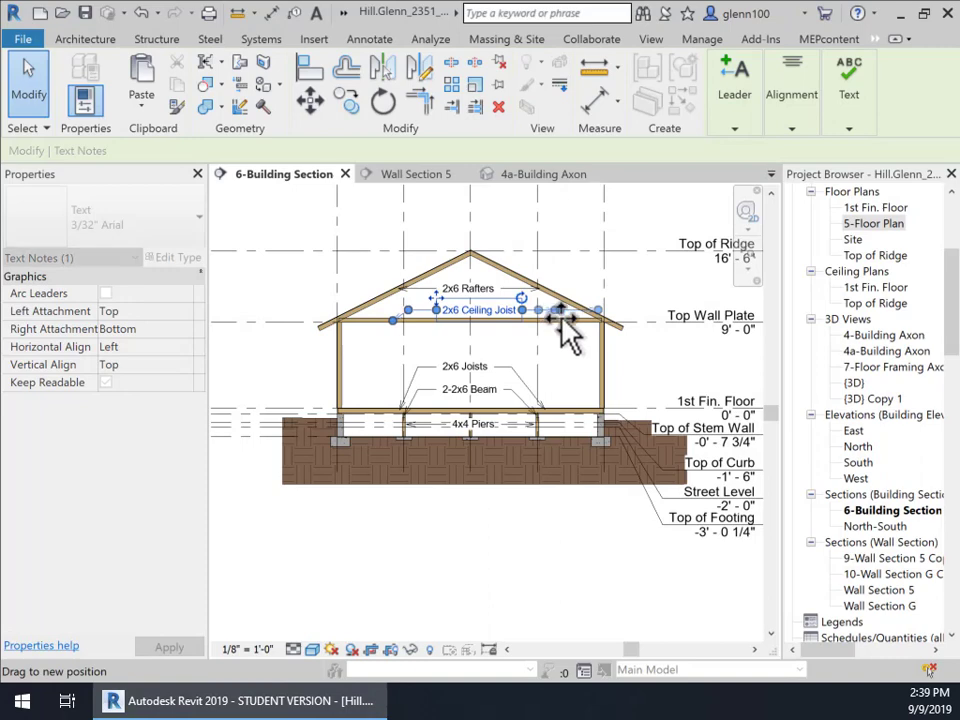
{"action": "left_click_drag", "start_coordinate": [557, 324], "coordinate": [539, 304]}
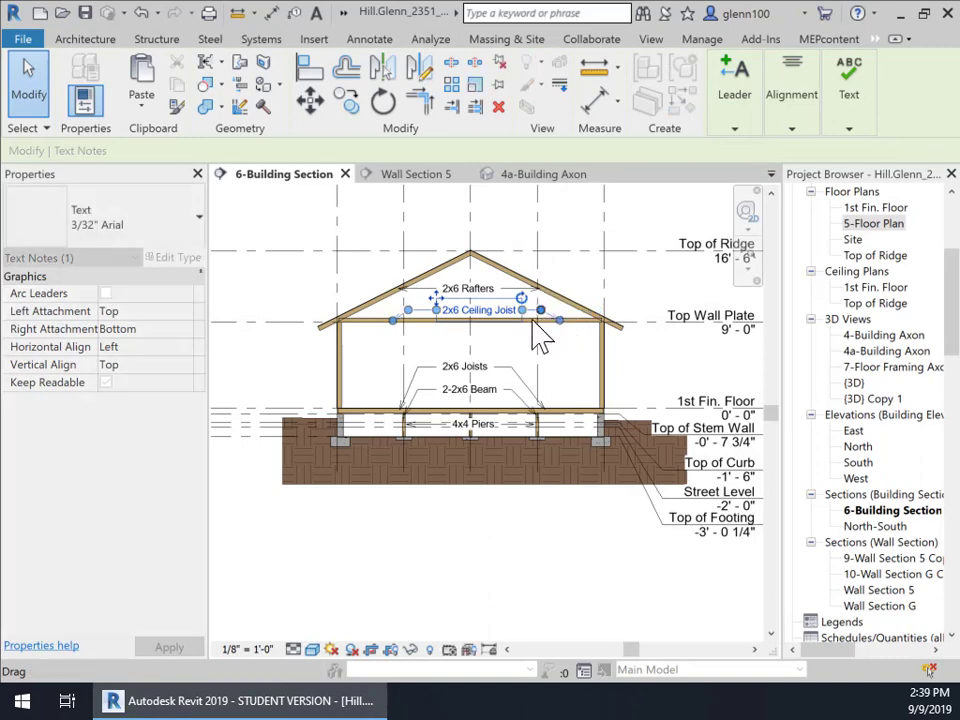
{"action": "left_click", "coordinate": [583, 422]}
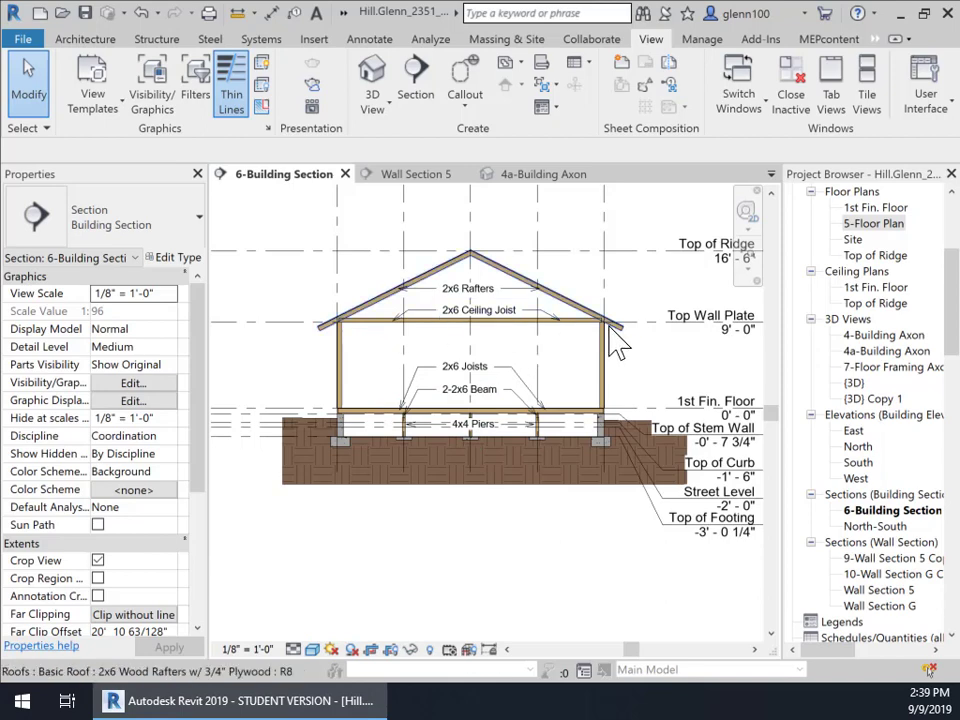
Change the "2x6 Joists" note above the floor to read "2x6 Floor Joists".
{"action": "scroll", "coordinate": [617, 334], "scroll_direction": "up", "scroll_amount": 1}
{"action": "scroll", "coordinate": [488, 348], "scroll_direction": "up", "scroll_amount": 1}
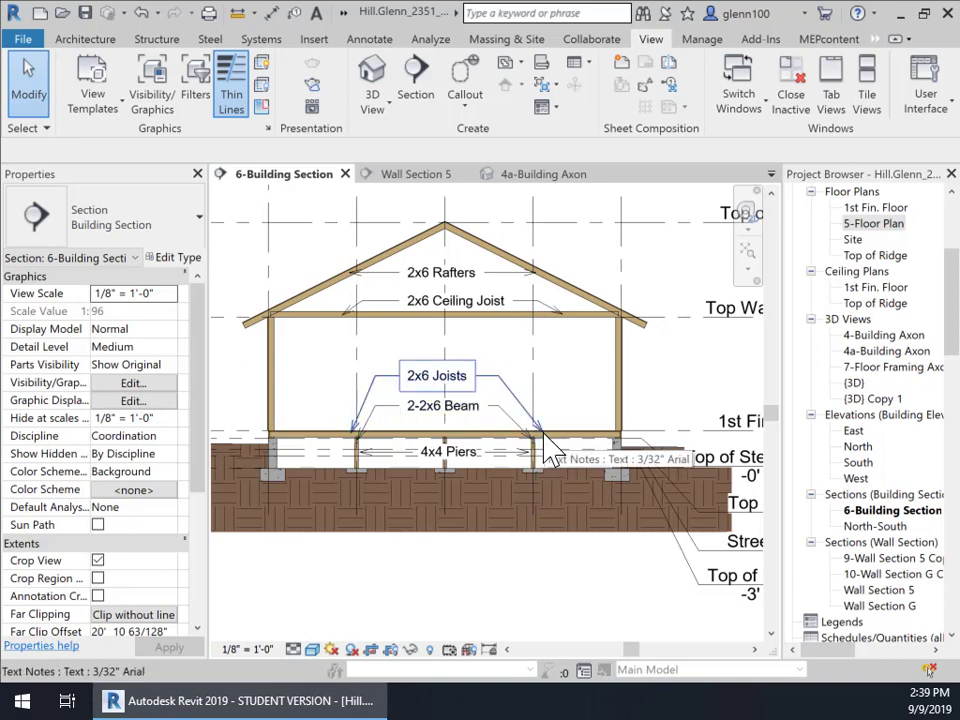
{"action": "double_click", "coordinate": [445, 382]}
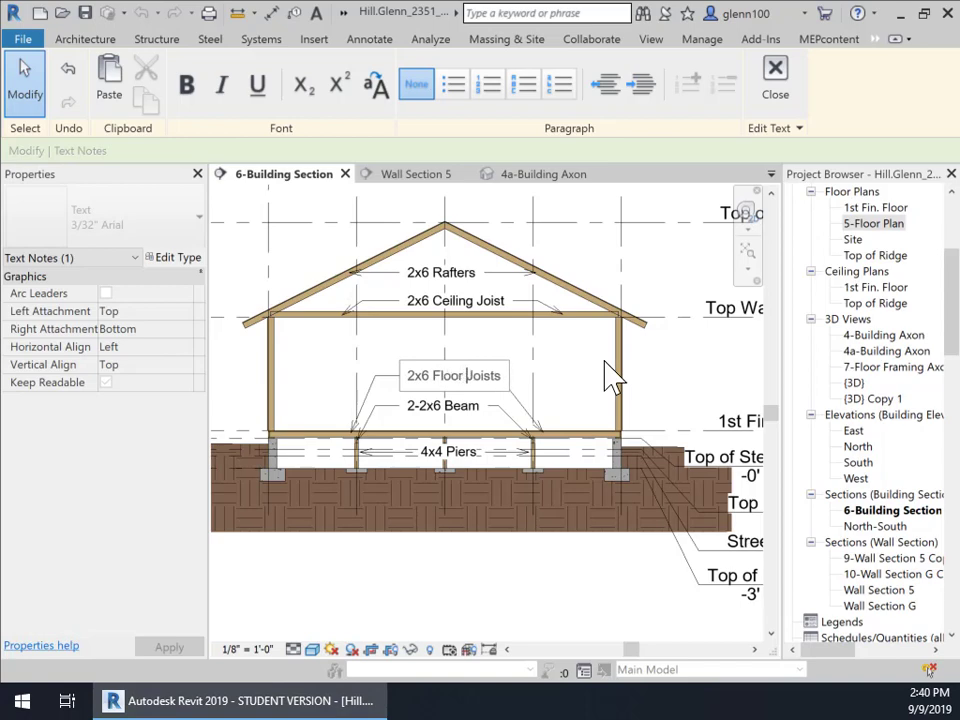
{"action": "left_click", "coordinate": [567, 367]}
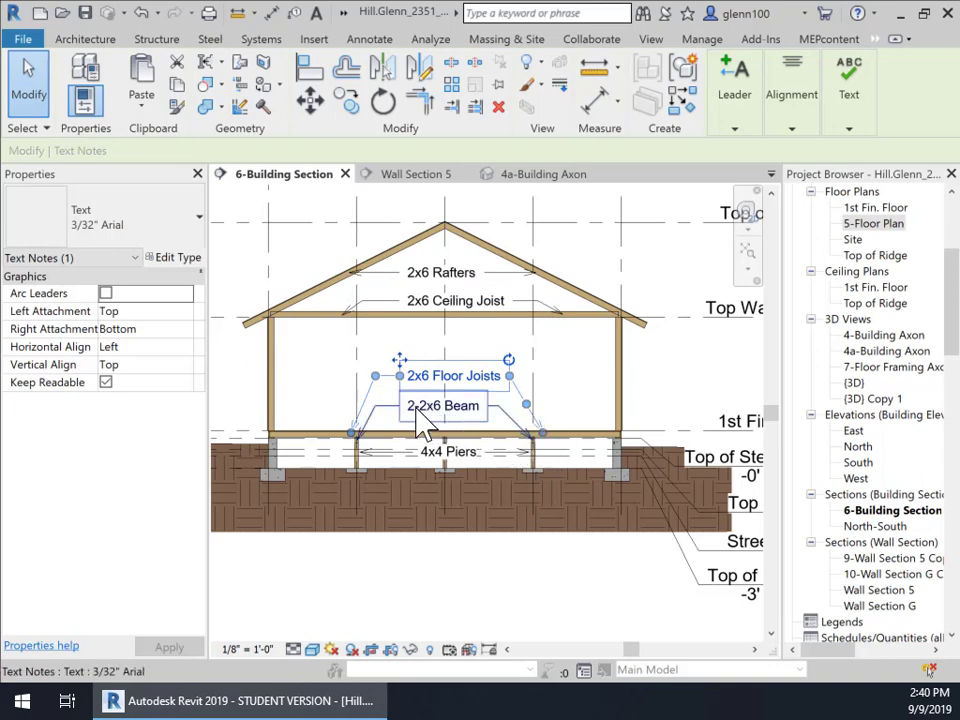
{"action": "left_click", "coordinate": [348, 408]}
Align the bubble end of grid 1 with the heads of grids 2 to 5 above the building section.
{"action": "scroll", "coordinate": [360, 430], "scroll_direction": "up", "scroll_amount": 3}
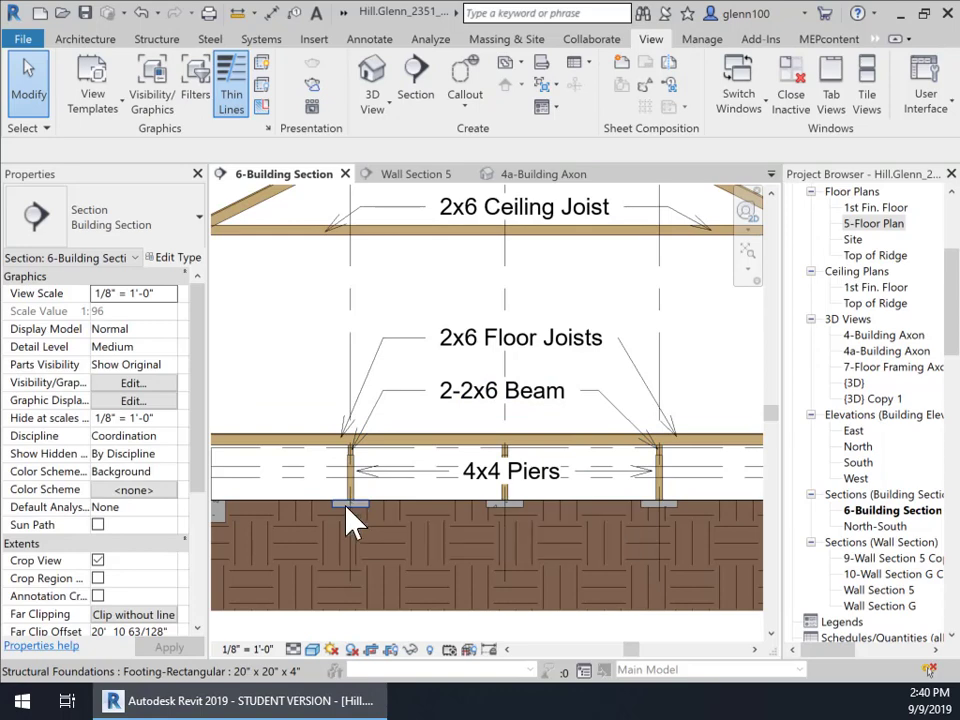
{"action": "scroll", "coordinate": [550, 570], "scroll_direction": "down", "scroll_amount": 5}
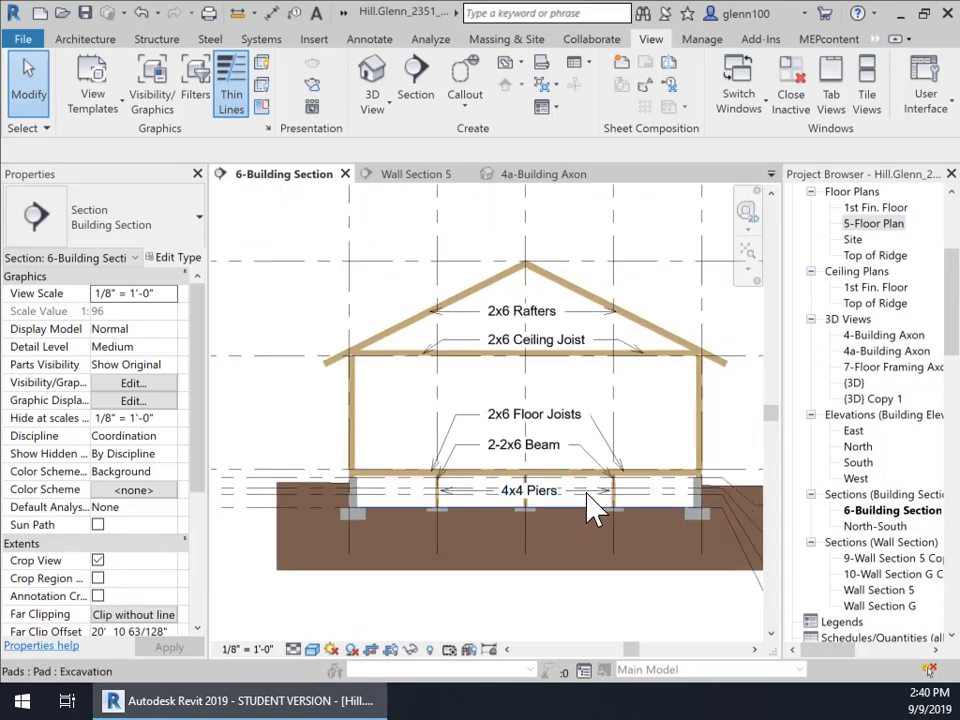
{"action": "middle_click_drag", "start_coordinate": [628, 452], "coordinate": [555, 452]}
{"action": "left_click", "coordinate": [368, 300]}
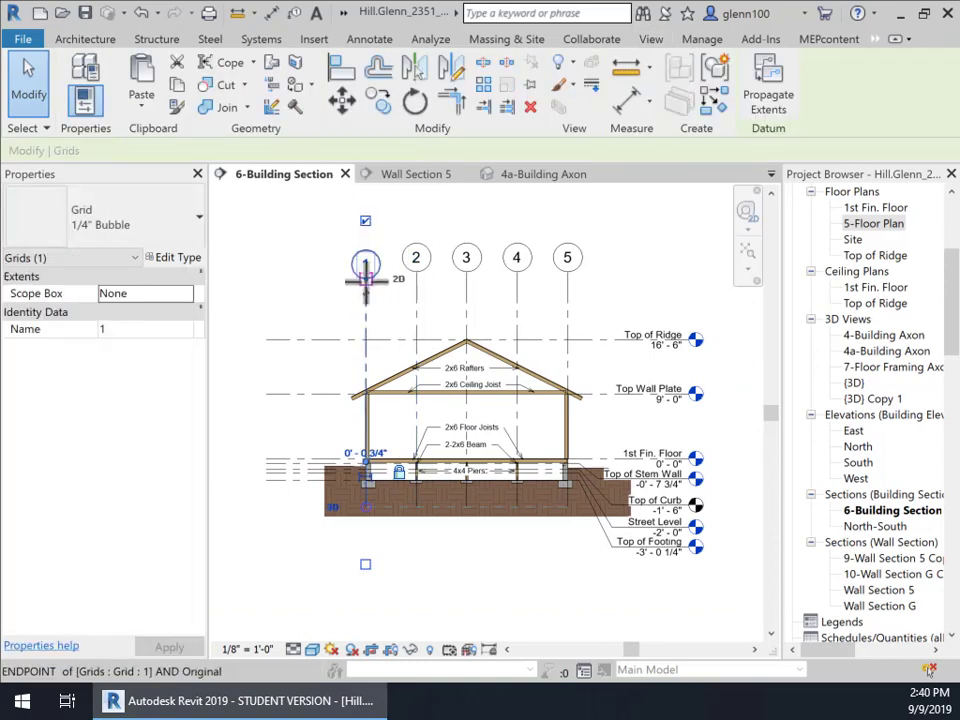
{"action": "mouse_move", "coordinate": [402, 277]}
{"action": "left_mouse_down"}
{"action": "mouse_move", "coordinate": [390, 270]}
{"action": "mouse_move", "coordinate": [367, 281]}
{"action": "mouse_move", "coordinate": [366, 258]}
{"action": "left_mouse_up"}
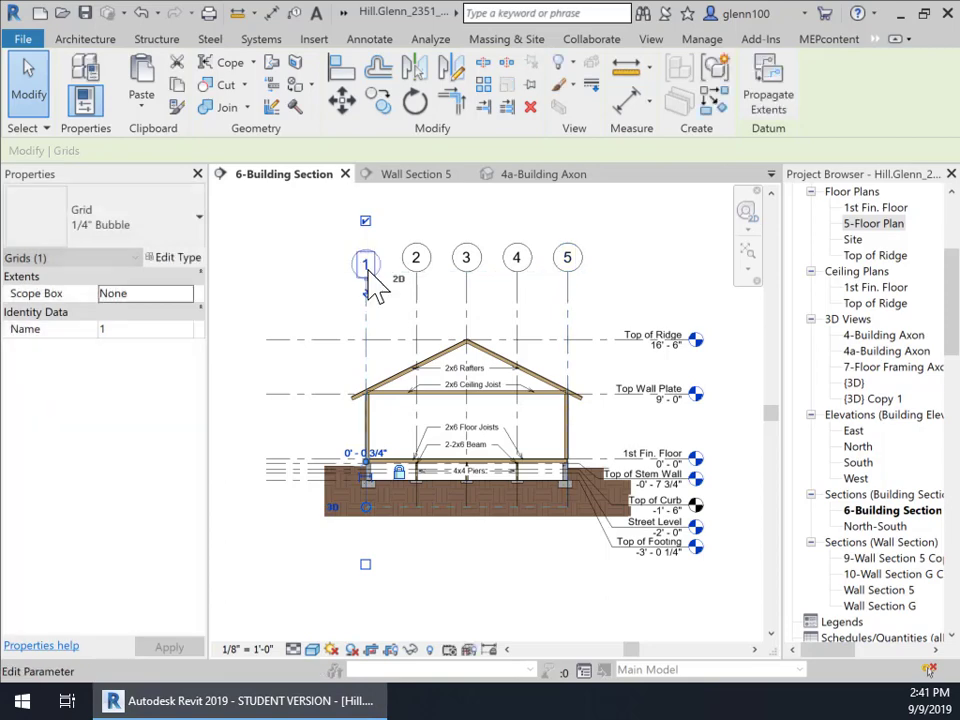
{"action": "scroll", "coordinate": [390, 315], "scroll_direction": "up", "scroll_amount": 5}
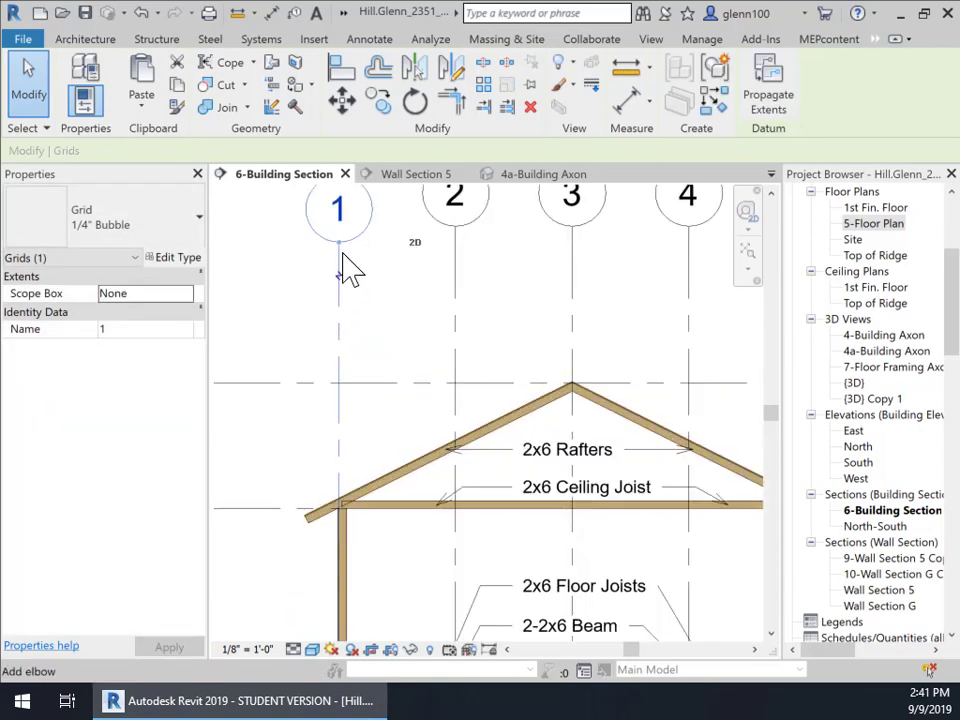
{"action": "mouse_move", "coordinate": [339, 241]}
{"action": "left_mouse_down"}
{"action": "mouse_move", "coordinate": [343, 250]}
{"action": "mouse_move", "coordinate": [336, 204]}
{"action": "mouse_move", "coordinate": [339, 250]}
{"action": "left_mouse_up"}
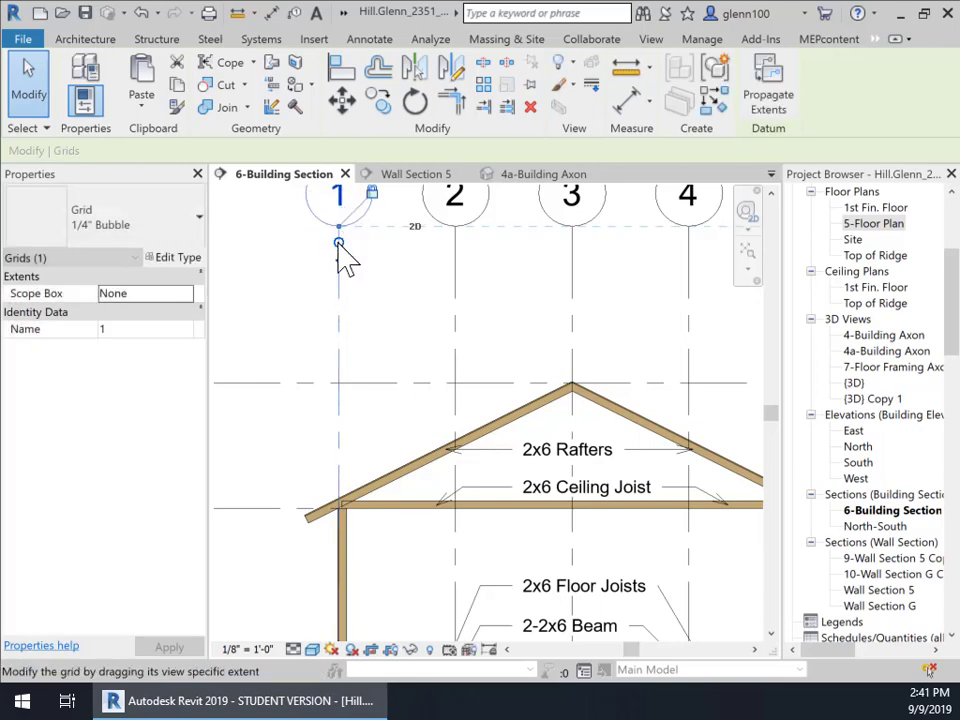
{"action": "left_click", "coordinate": [300, 300]}
{"action": "scroll", "coordinate": [290, 305], "scroll_direction": "down", "scroll_amount": 5}
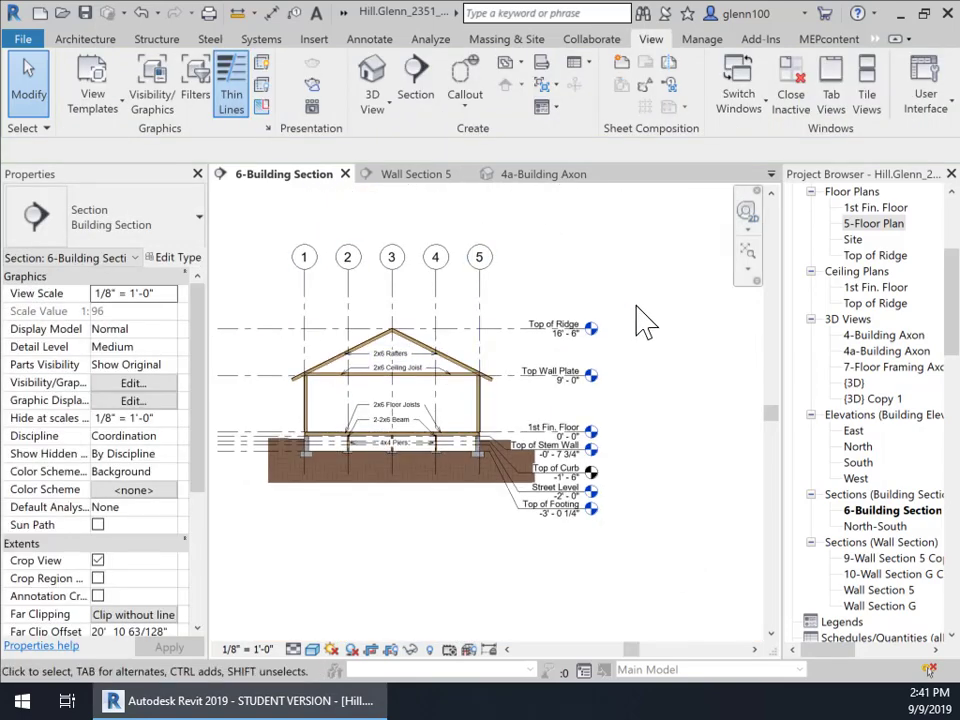
{"action": "middle_click_drag", "start_coordinate": [569, 370], "coordinate": [700, 406]}
{"action": "scroll", "coordinate": [638, 432], "scroll_direction": "up", "scroll_amount": 1}
{"action": "scroll", "coordinate": [645, 445], "scroll_direction": "up", "scroll_amount": 3}
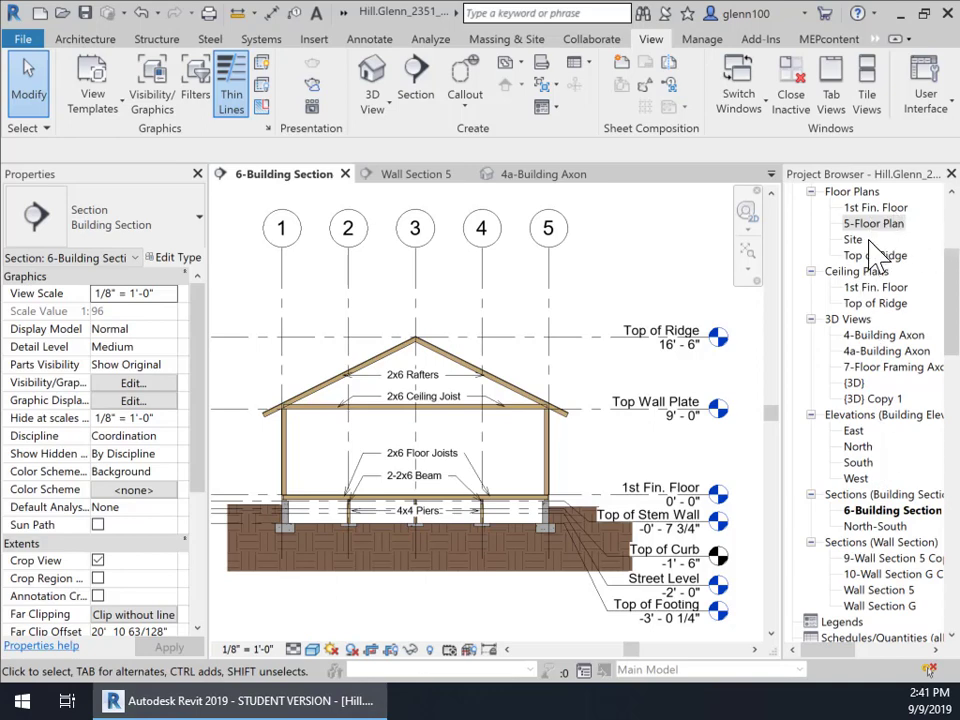
Review the numbered plan views: 2-Foundation Plan, 1-Floor Framing Plan and 5-Floor Plan.
{"action": "scroll", "coordinate": [877, 248], "scroll_direction": "up", "scroll_amount": 5}
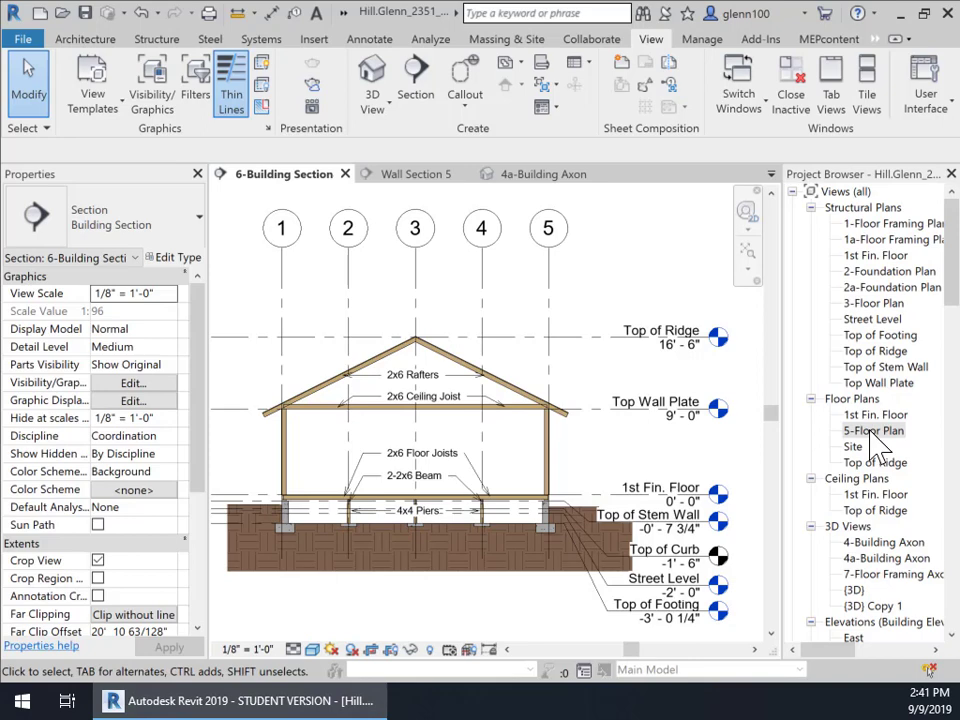
{"action": "scroll", "coordinate": [872, 440], "scroll_direction": "down", "scroll_amount": 3}
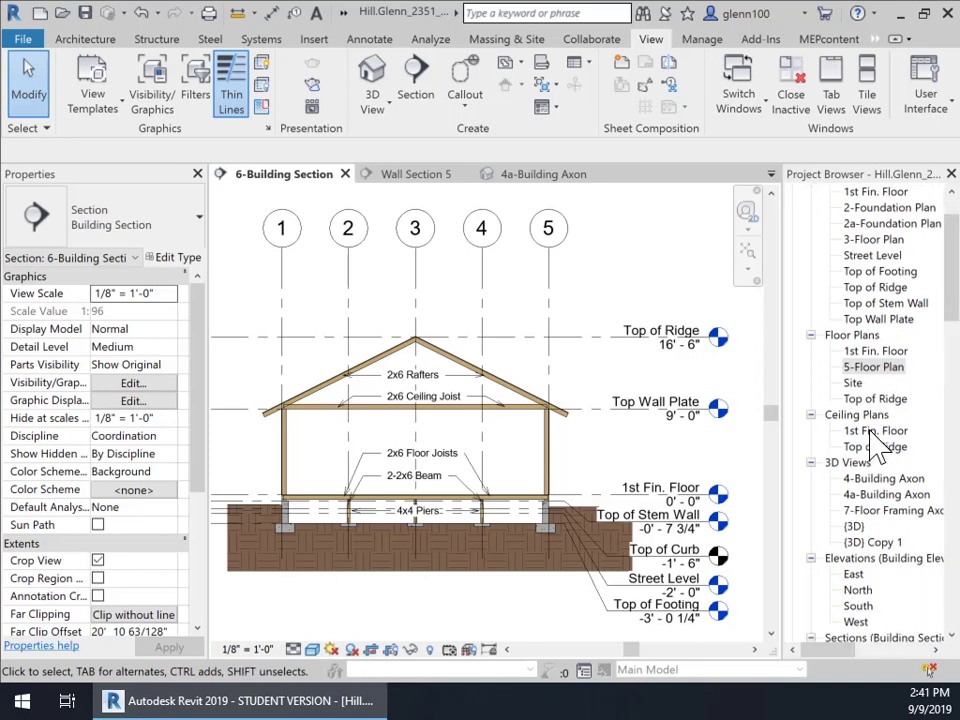
{"action": "scroll", "coordinate": [900, 438], "scroll_direction": "down", "scroll_amount": 1}
{"action": "scroll", "coordinate": [918, 448], "scroll_direction": "down", "scroll_amount": 1}
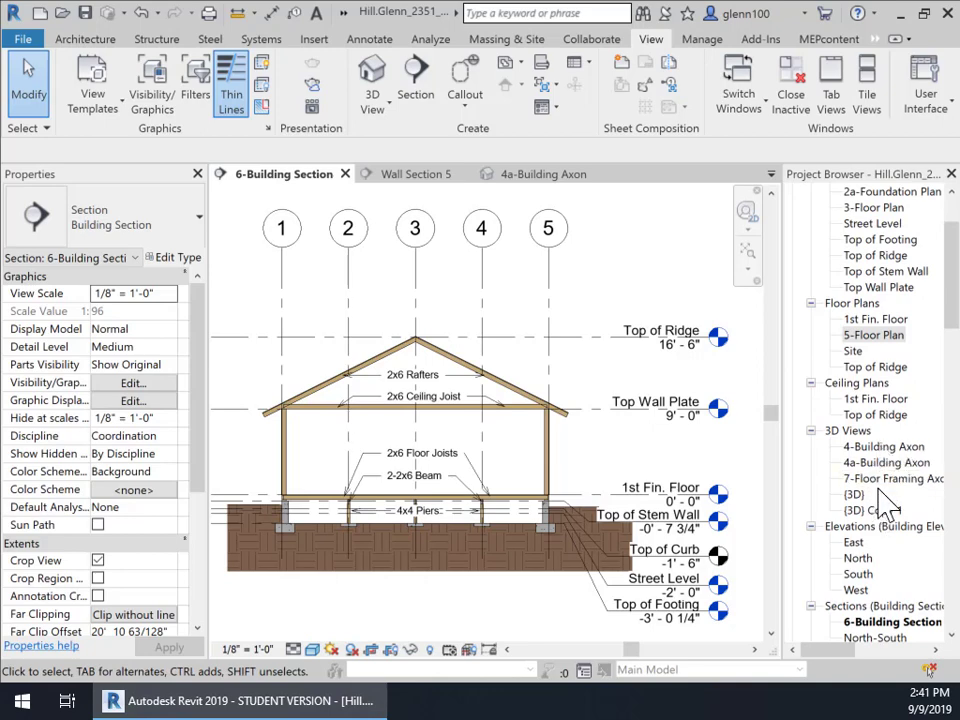
{"action": "scroll", "coordinate": [885, 505], "scroll_direction": "up", "scroll_amount": 6}
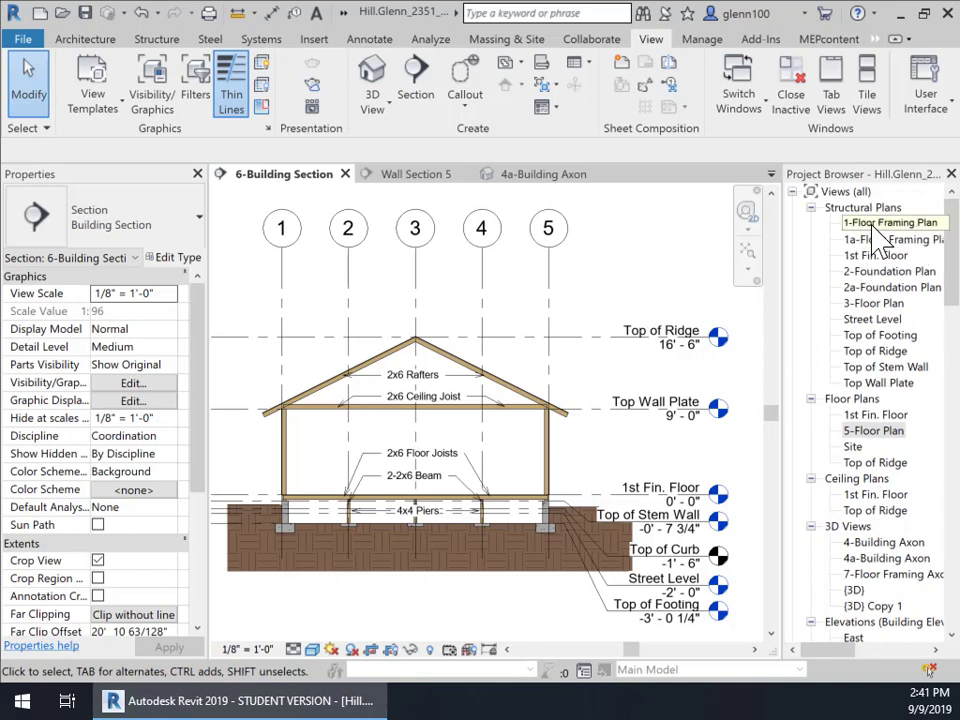
{"action": "double_click", "coordinate": [884, 272]}
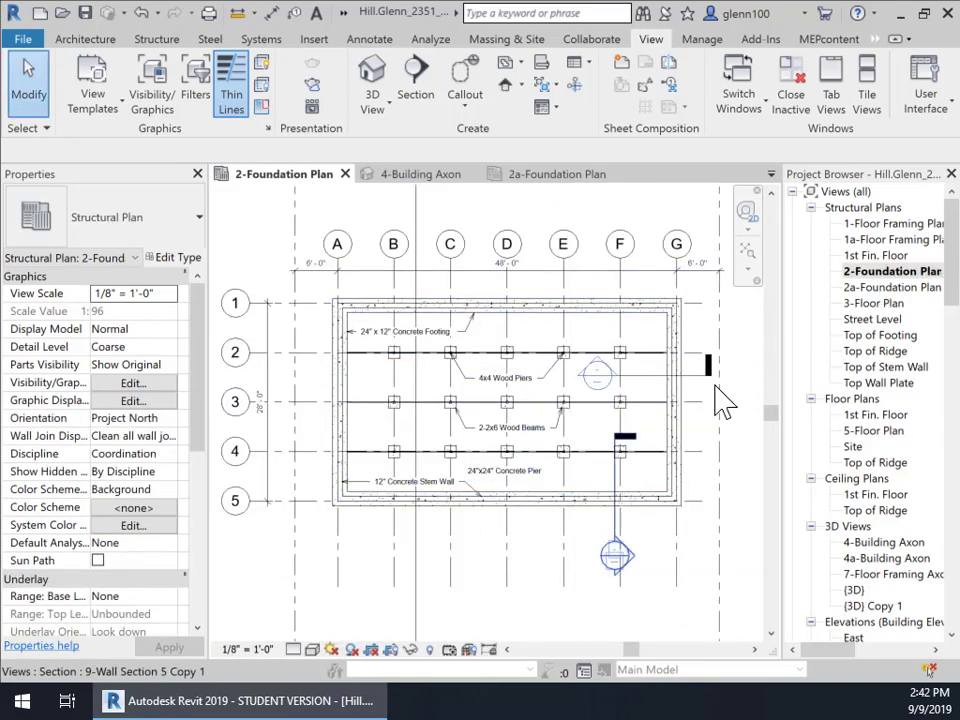
{"action": "double_click", "coordinate": [900, 226]}
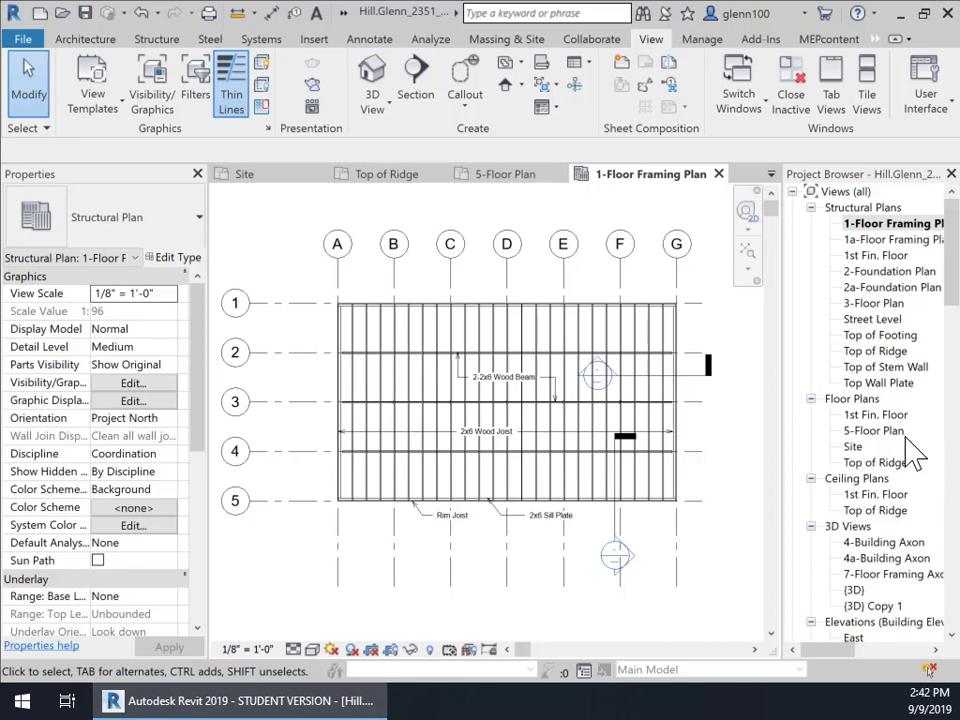
{"action": "double_click", "coordinate": [855, 432]}
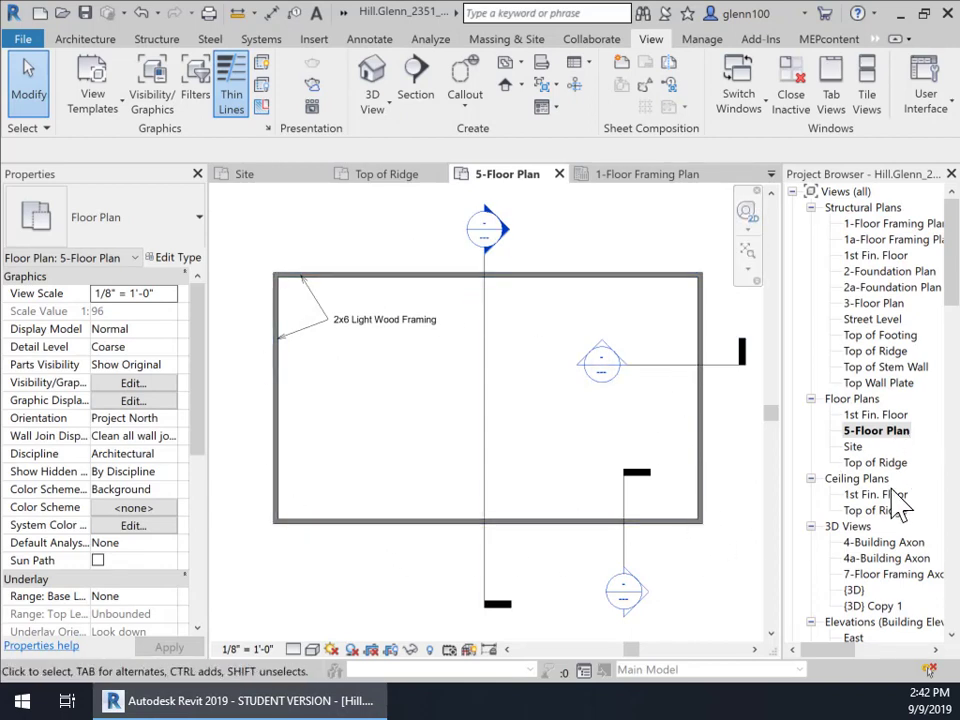
Review the 3D views 4-Building Axon, 4a-Building Axon and 7-Floor Framing Axon.
{"action": "scroll", "coordinate": [897, 507], "scroll_direction": "down", "scroll_amount": 2}
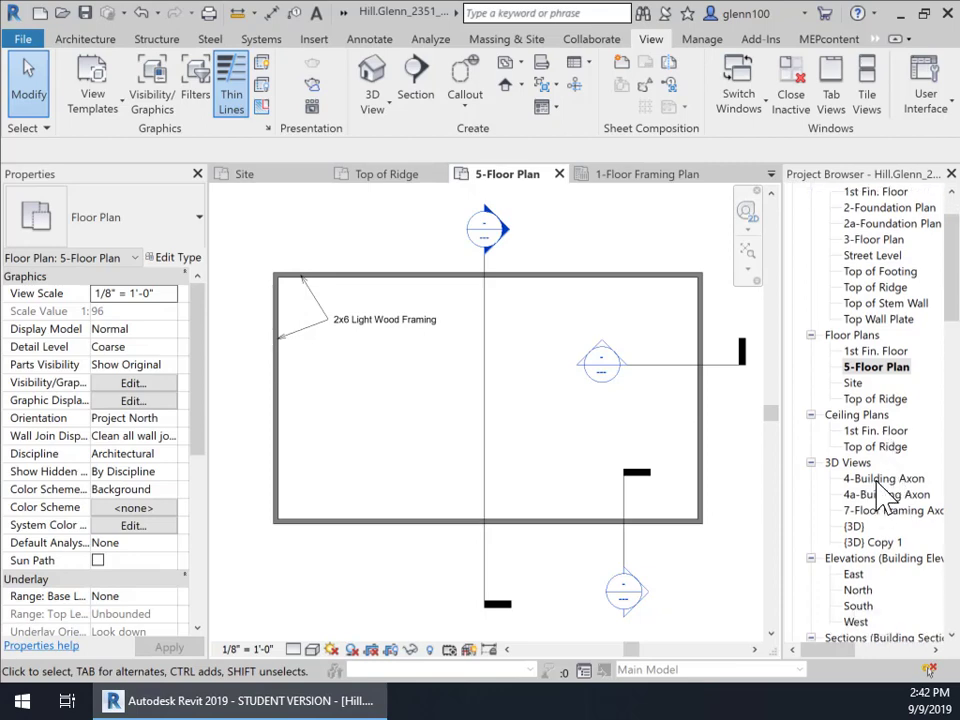
{"action": "double_click", "coordinate": [880, 479]}
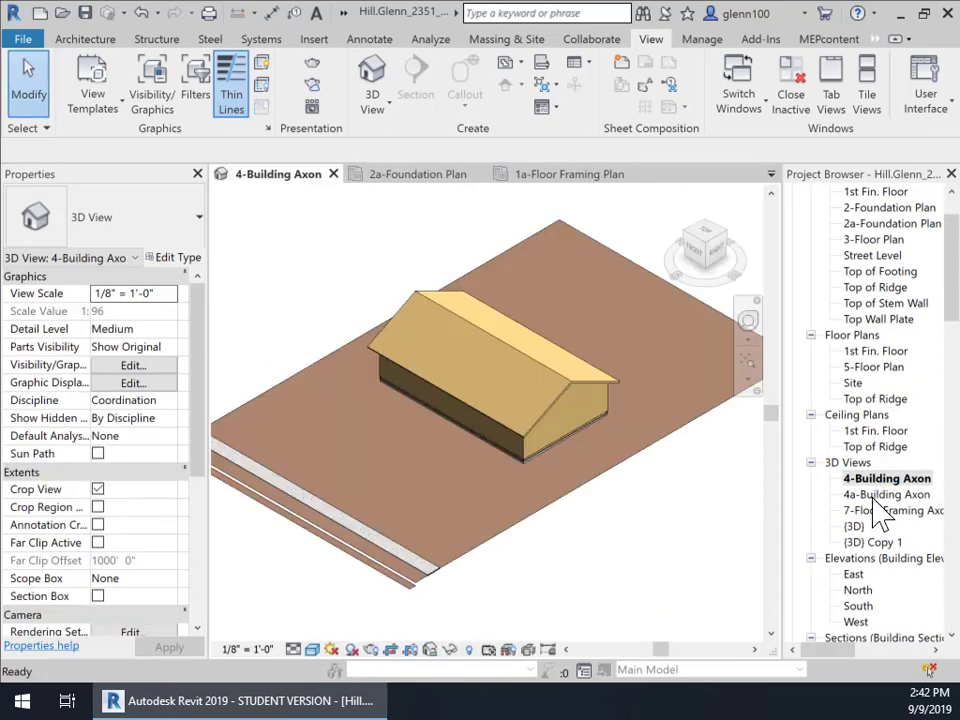
{"action": "double_click", "coordinate": [878, 495]}
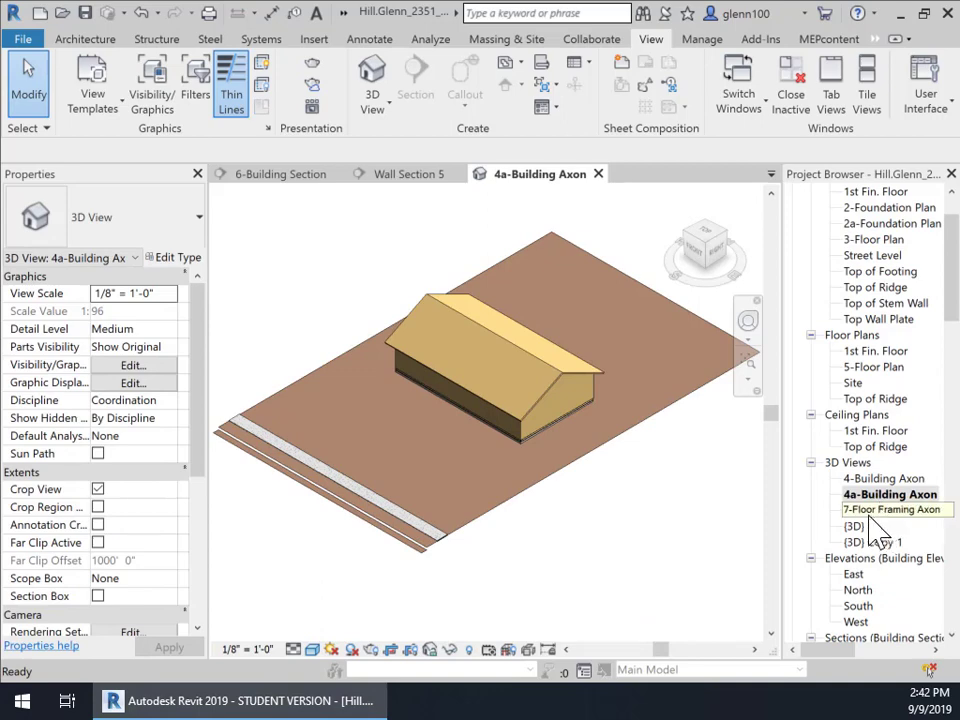
{"action": "double_click", "coordinate": [879, 511]}
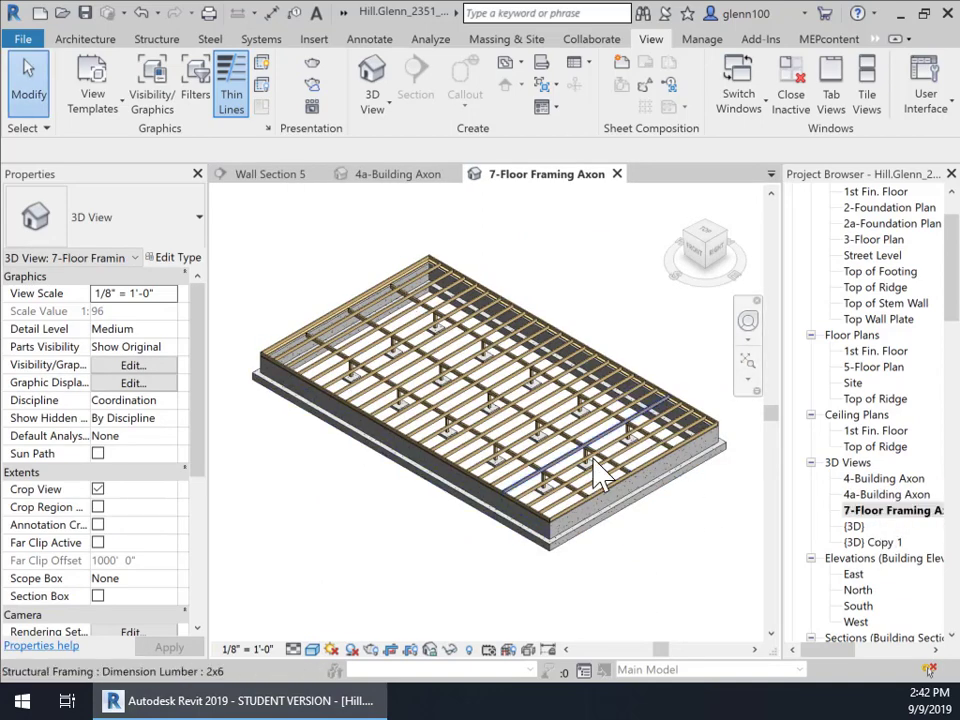
Reopen the 6-Building Section view and capture the whole screen with Snipping Tool.
{"action": "scroll", "coordinate": [855, 550], "scroll_direction": "down", "scroll_amount": 1}
{"action": "scroll", "coordinate": [900, 537], "scroll_direction": "down", "scroll_amount": 5}
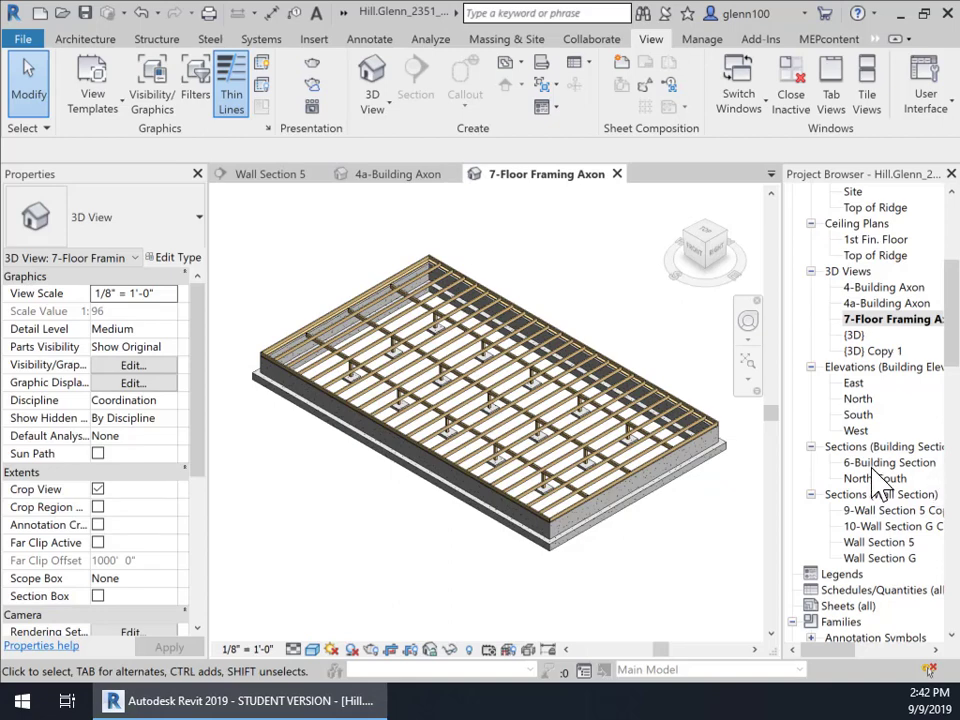
{"action": "double_click", "coordinate": [874, 464]}
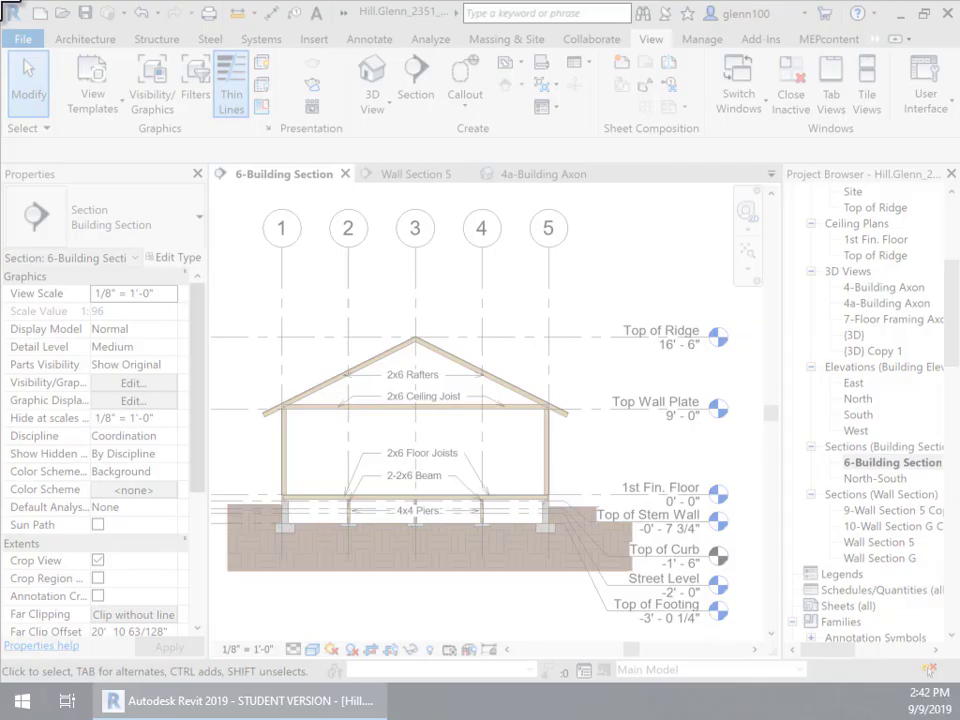
{"action": "left_click_drag", "start_coordinate": [2, 2], "coordinate": [958, 718]}
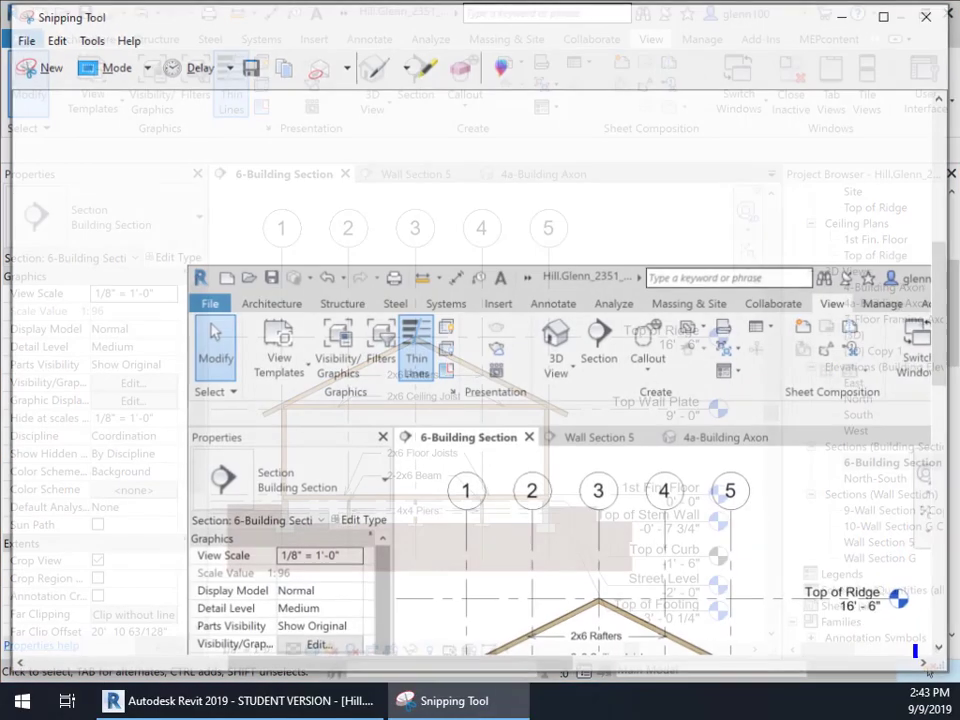
{"action": "scroll", "coordinate": [585, 402], "scroll_direction": "down", "scroll_amount": 3}
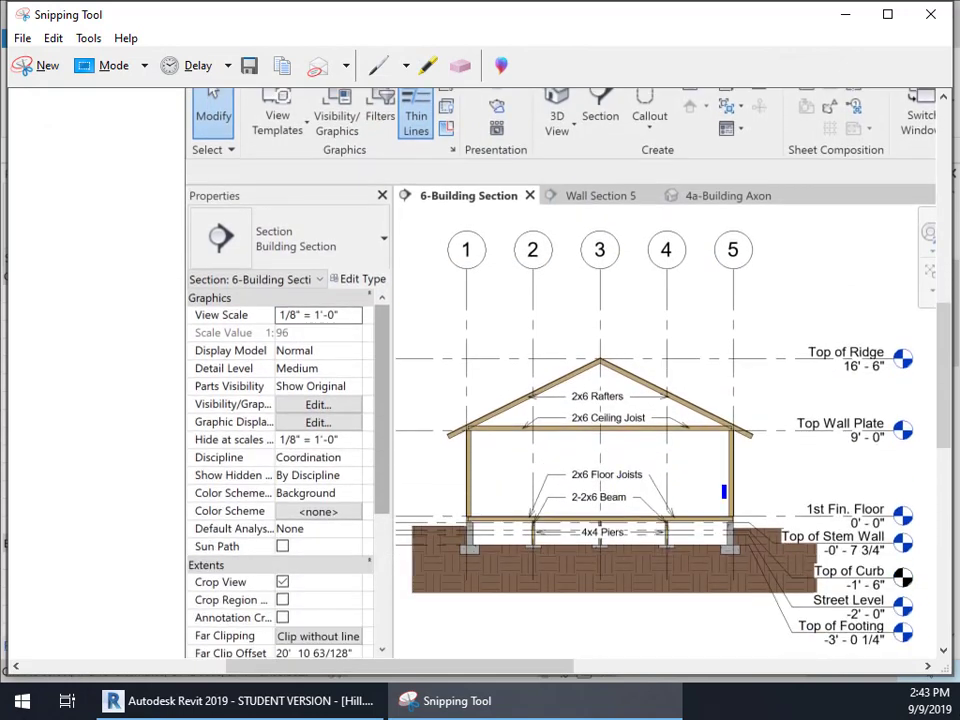